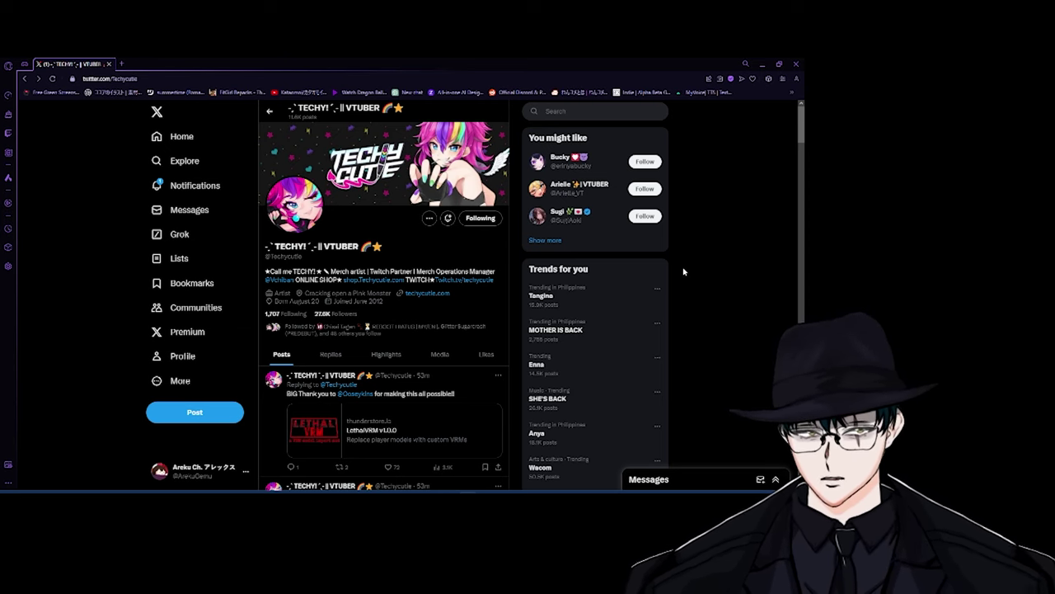
# - Scroll down the Techycutie X profile to the LethalVRM post
pyautogui.scroll(-1, 676, 272)
pyautogui.scroll(-1, 668, 273)
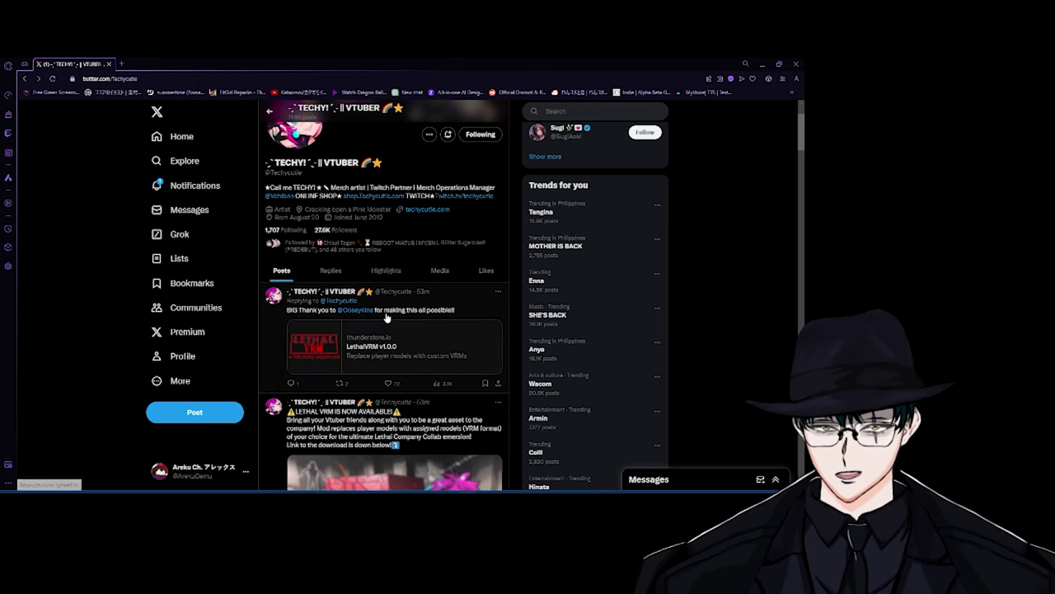
# - Open LethalVRM on Thunderstore and download its BepInExPack dependency zip
pyautogui.click(358, 358)
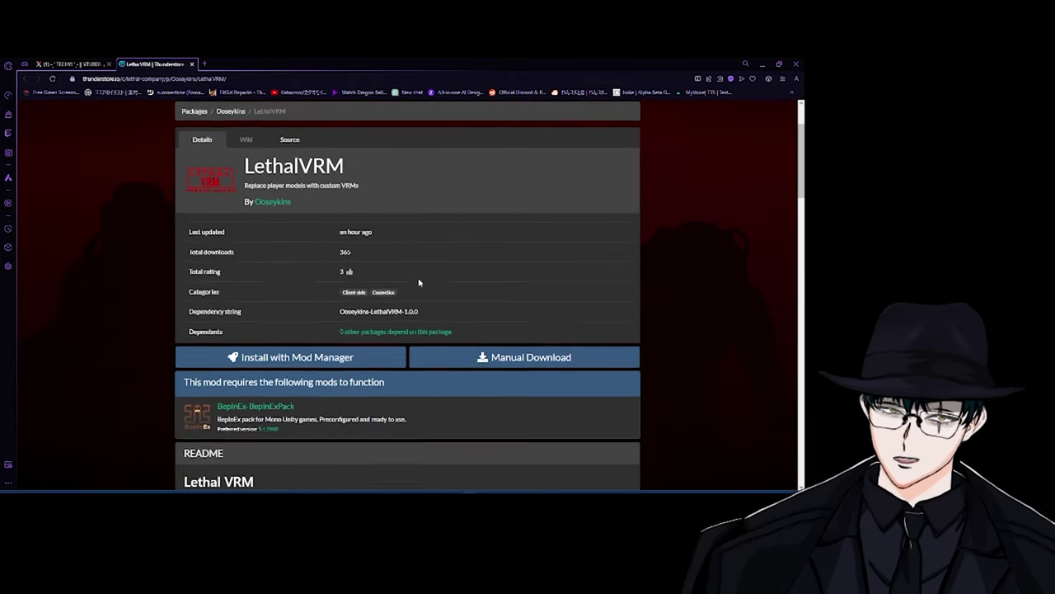
pyautogui.scroll(-2, 421, 282)
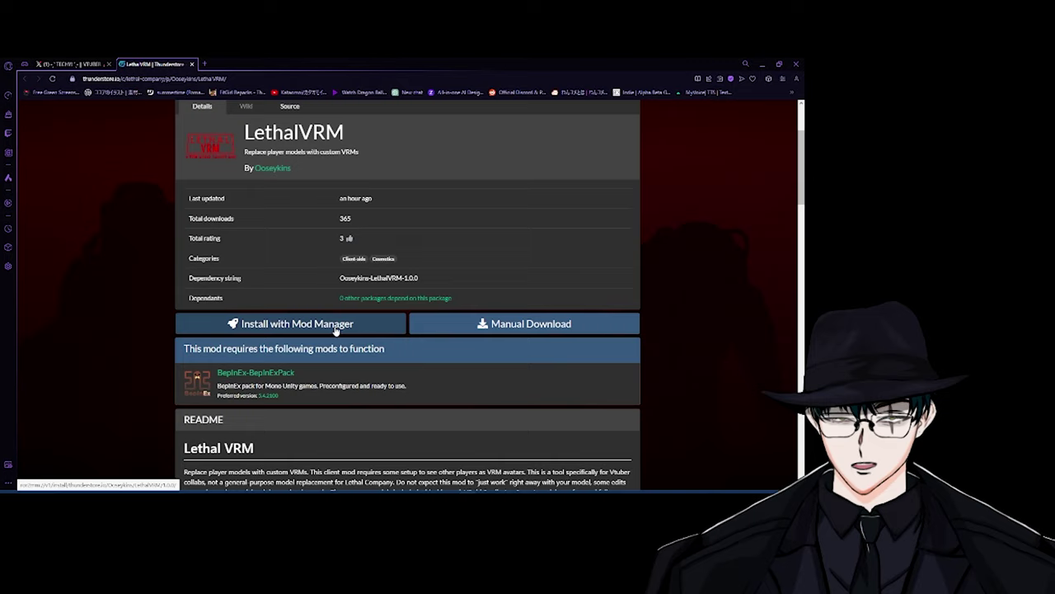
pyautogui.scroll(-1, 335, 330)
pyautogui.scroll(2, 339, 319)
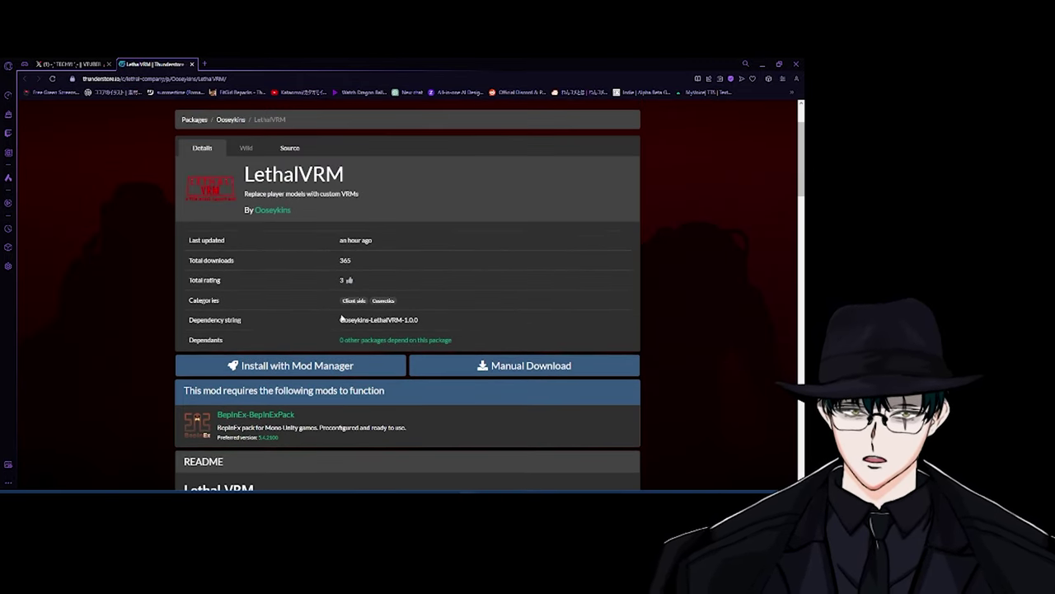
pyautogui.scroll(-1, 341, 318)
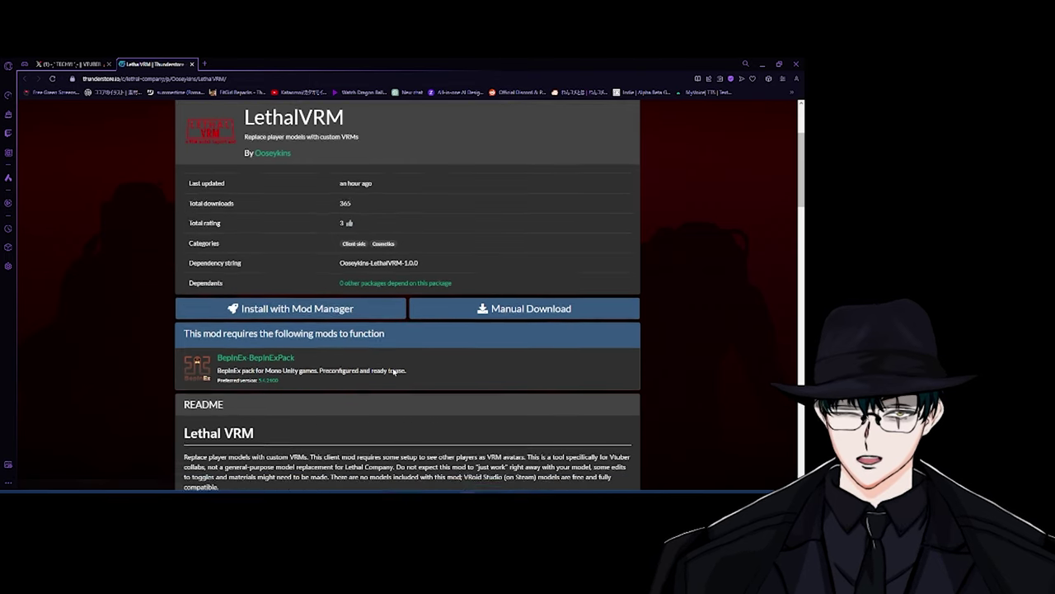
pyautogui.scroll(-1, 395, 371)
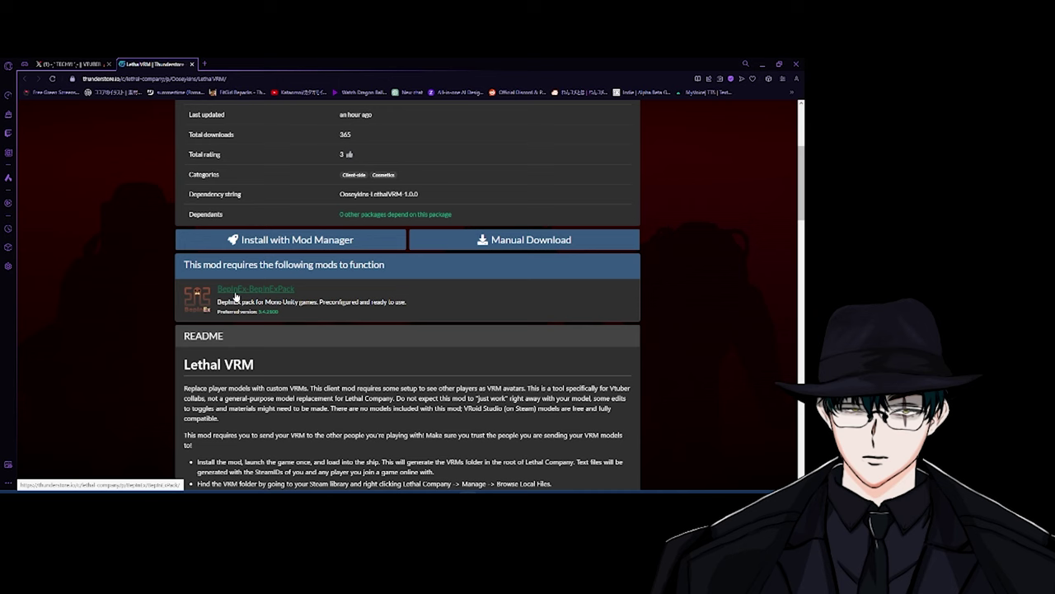
pyautogui.click(263, 294)
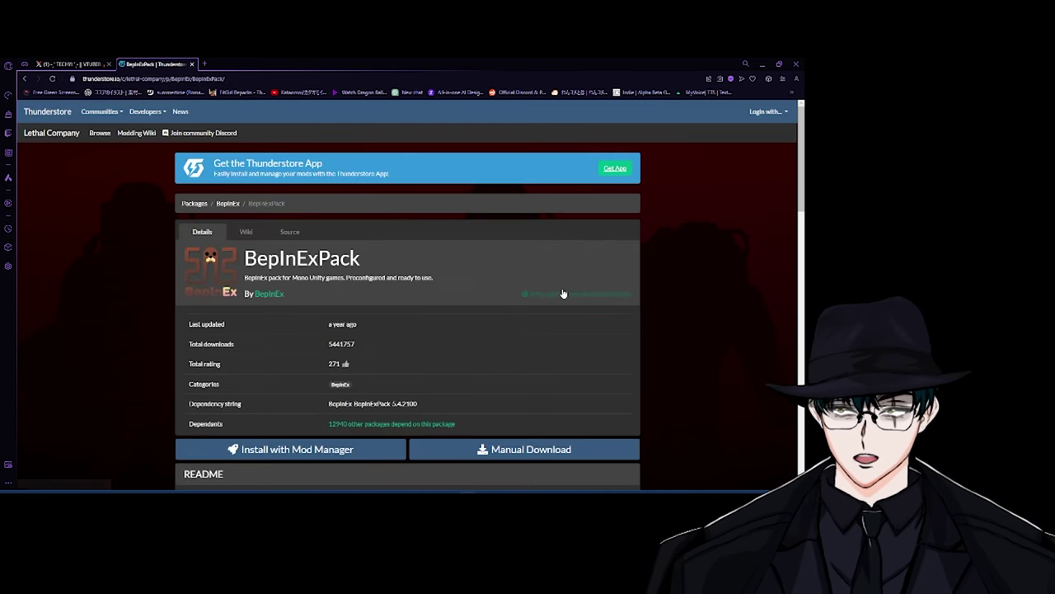
pyautogui.scroll(-1, 427, 292)
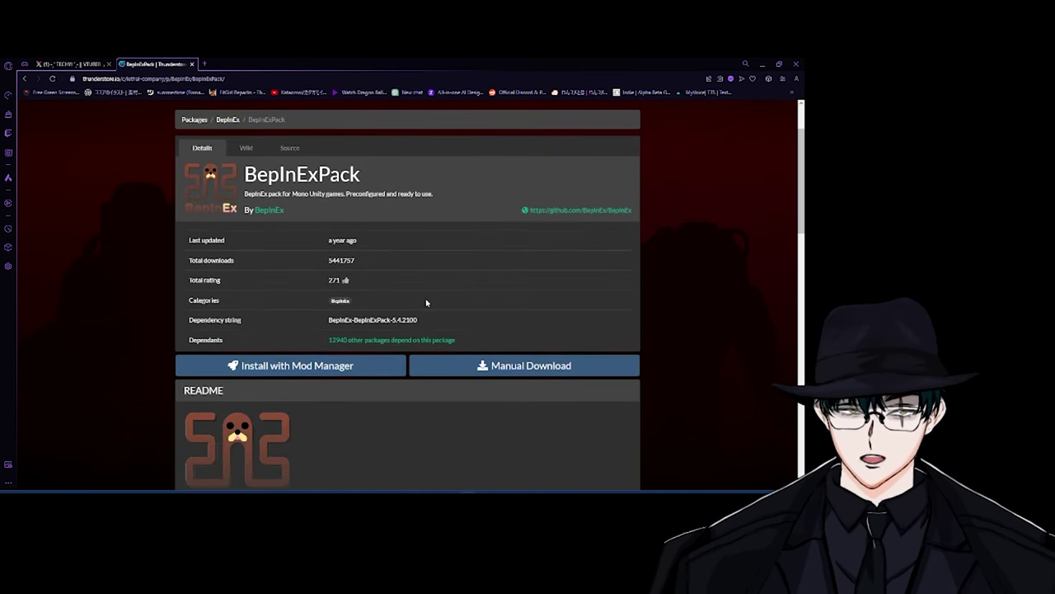
pyautogui.click(419, 369)
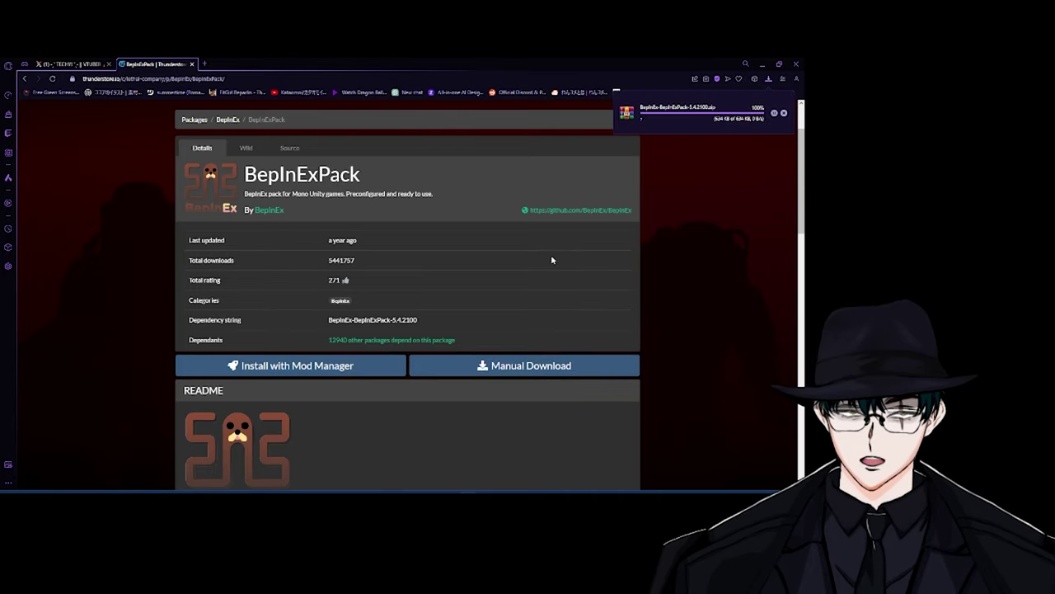
# - Download the LethalVRM 1.0.0 zip, then return to the X profile tab
pyautogui.click(22, 78)
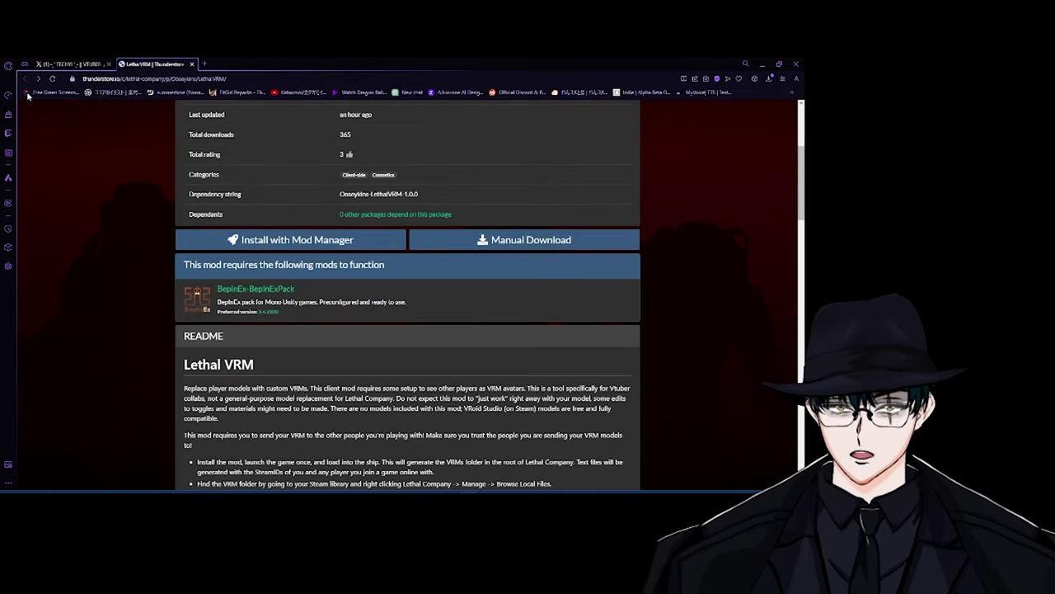
pyautogui.scroll(2, 492, 294)
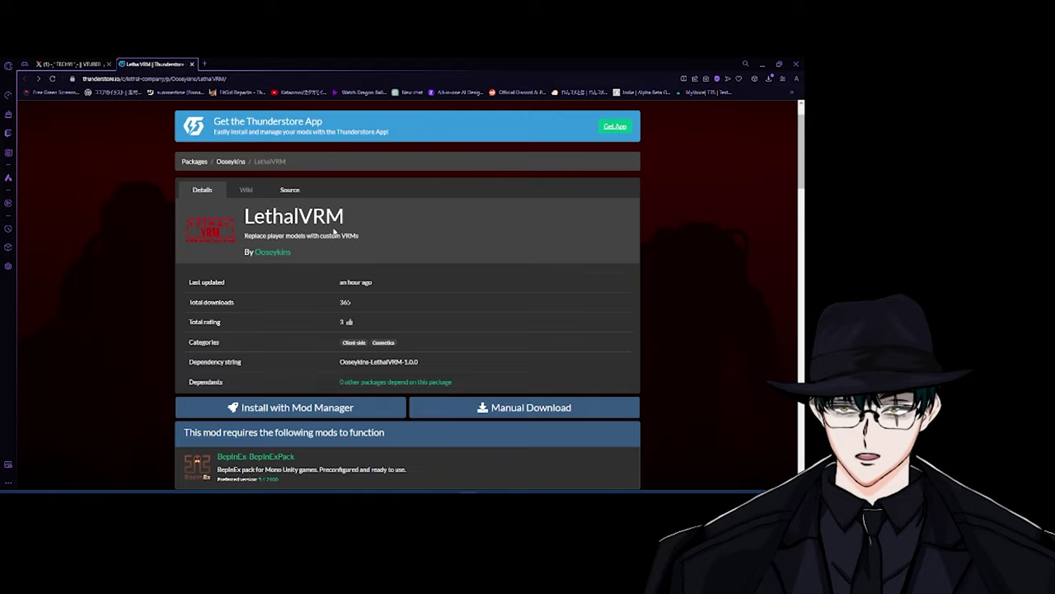
pyautogui.scroll(-1, 334, 232)
pyautogui.click(509, 323)
pyautogui.scroll(1, 486, 216)
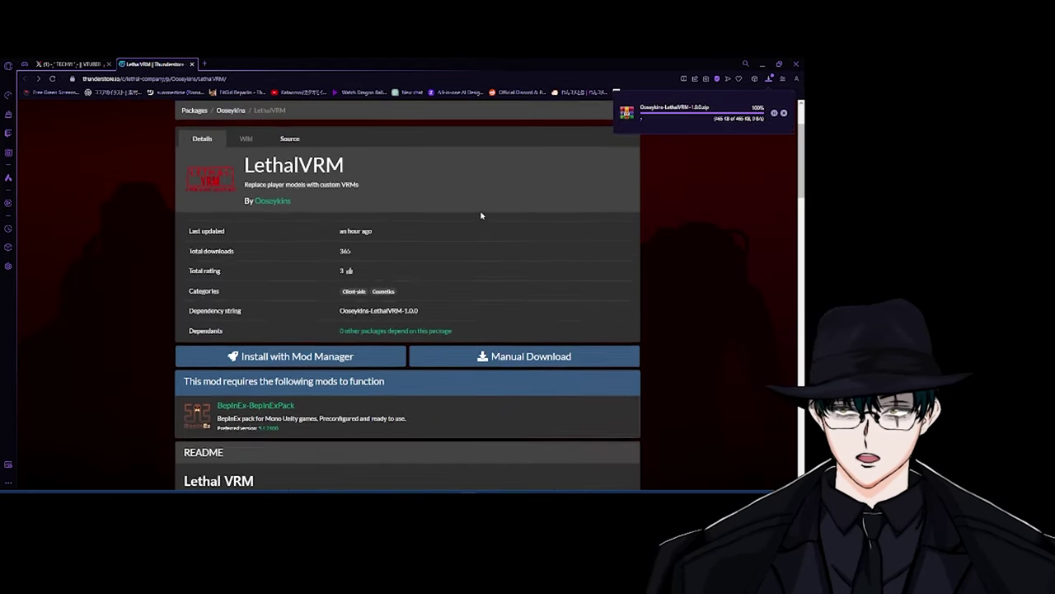
pyautogui.scroll(1, 525, 236)
pyautogui.scroll(-1, 401, 228)
pyautogui.scroll(-2, 401, 228)
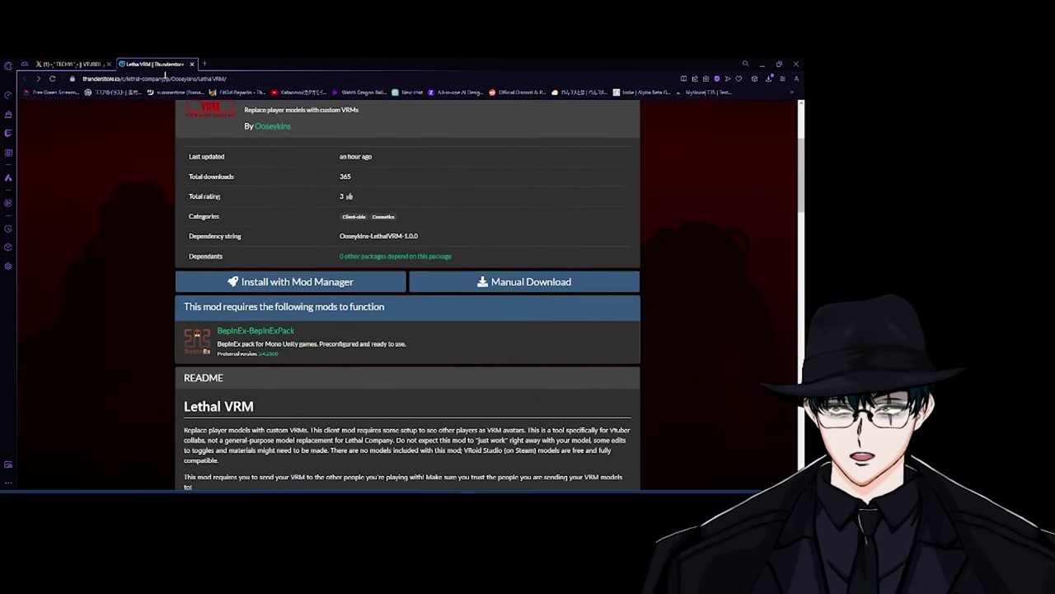
pyautogui.click(70, 64)
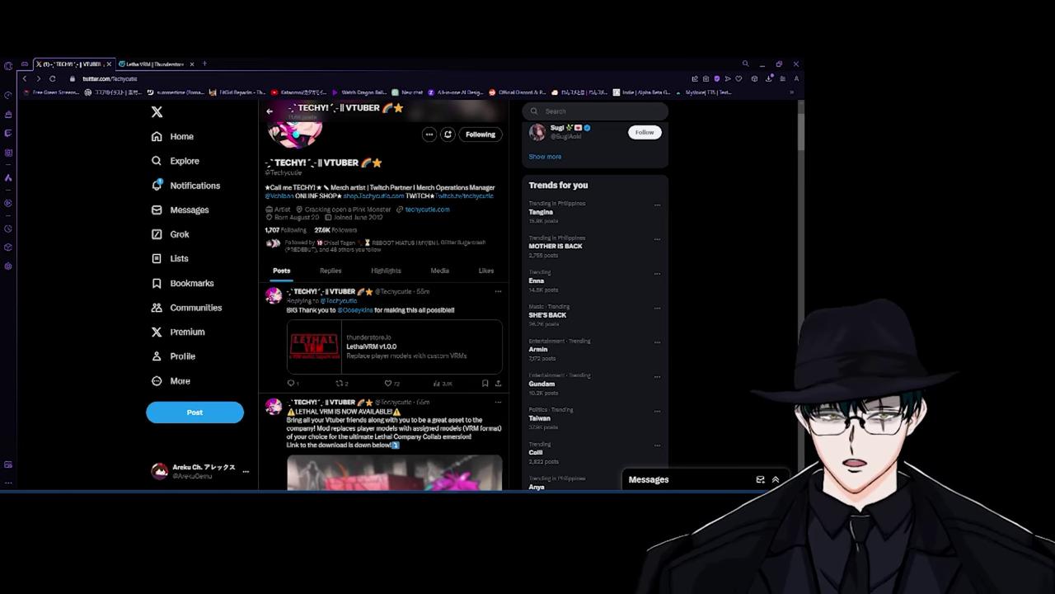
# - In Downloads, create a new folder named 'lethal company mod'
pyautogui.click(448, 489)
pyautogui.click(35, 190)
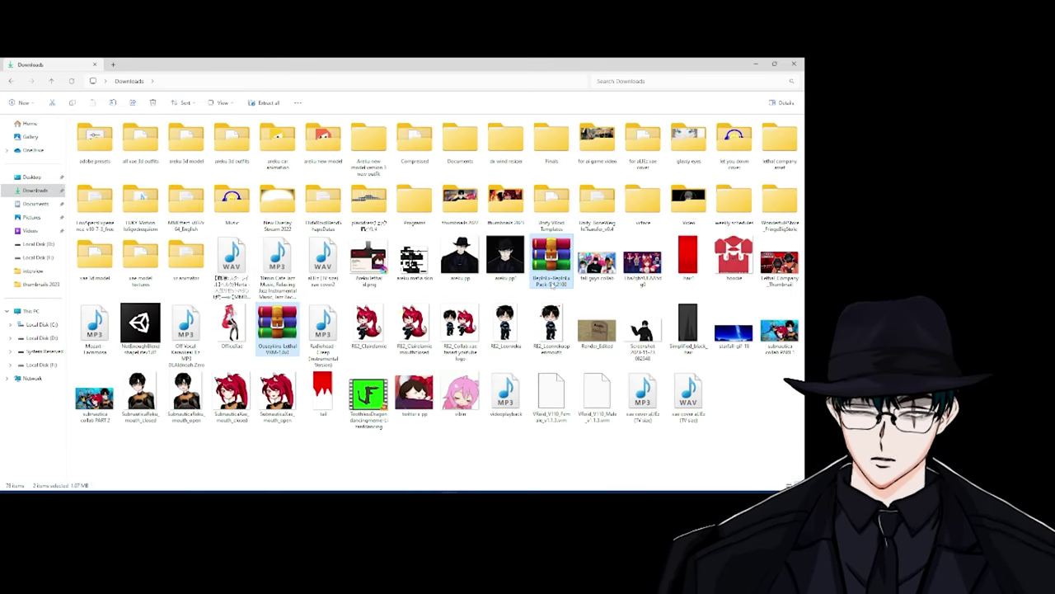
pyautogui.moveTo(552, 272)
pyautogui.mouseDown()
pyautogui.moveTo(587, 328)
pyautogui.moveTo(502, 440)
pyautogui.mouseUp()
pyautogui.click(460, 449)
pyautogui.rightClick(453, 446)
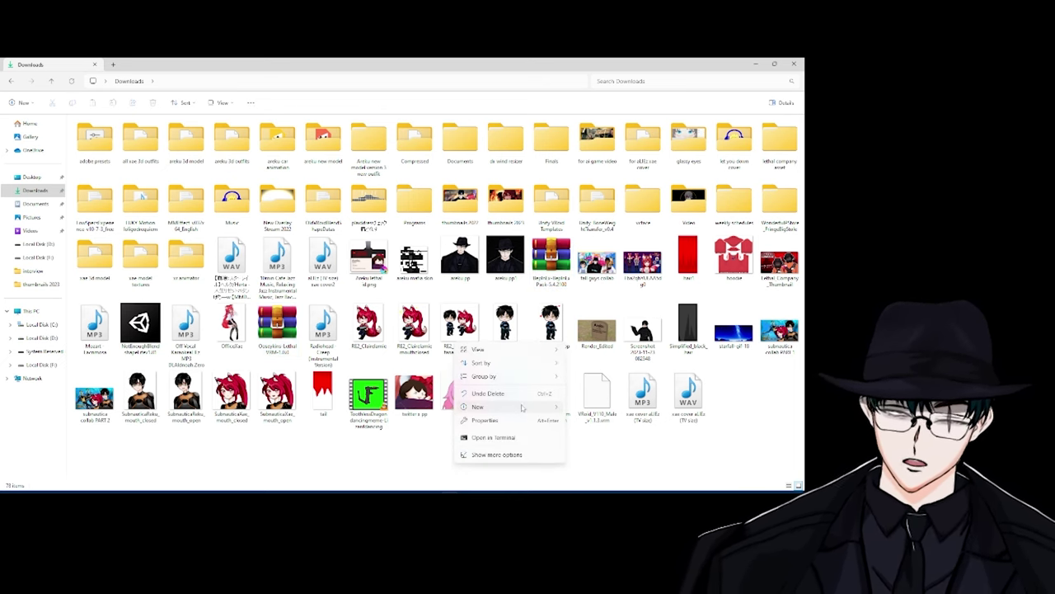
pyautogui.moveTo(478, 407)
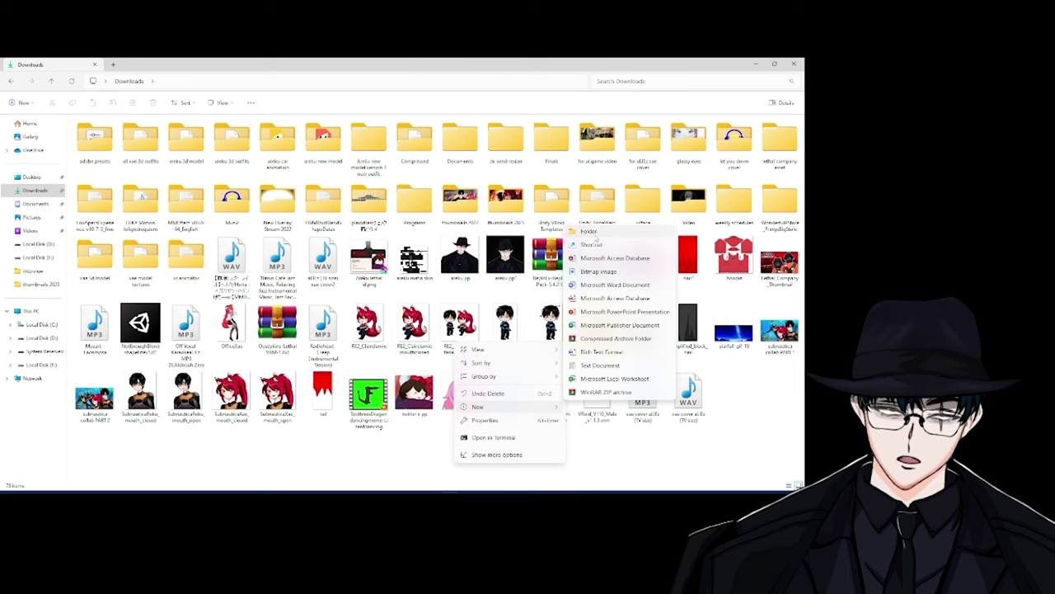
pyautogui.click(588, 232)
pyautogui.write('lethal company mod')
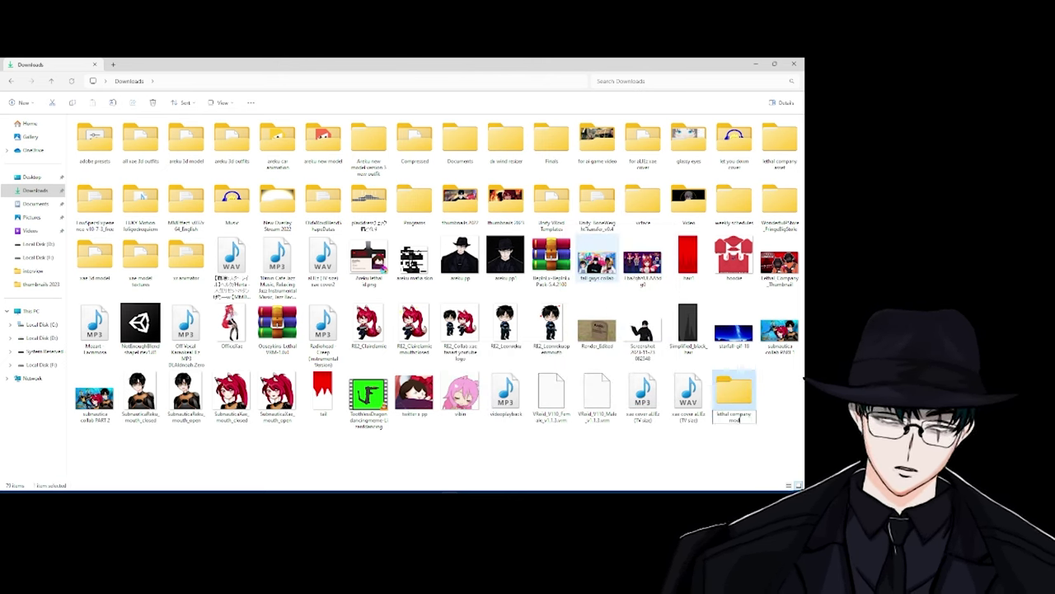
pyautogui.press('Return')
# - Move the BepInExPack and LethalVRM zips into the 'lethal company mod' folder
pyautogui.click(551, 262)
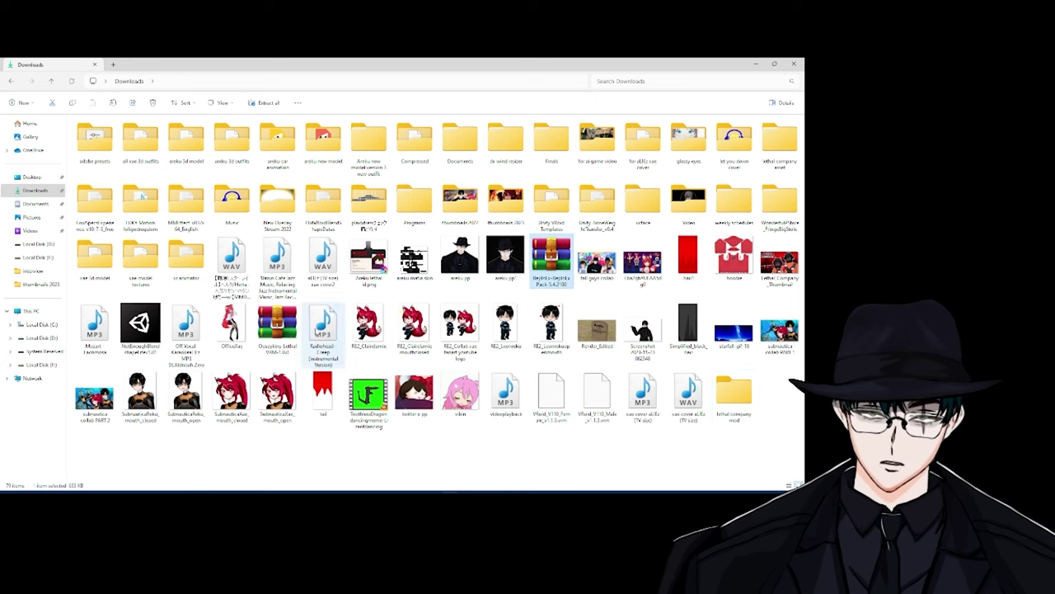
pyautogui.keyDown('ctrl'); pyautogui.click(277, 326); pyautogui.keyUp('ctrl')
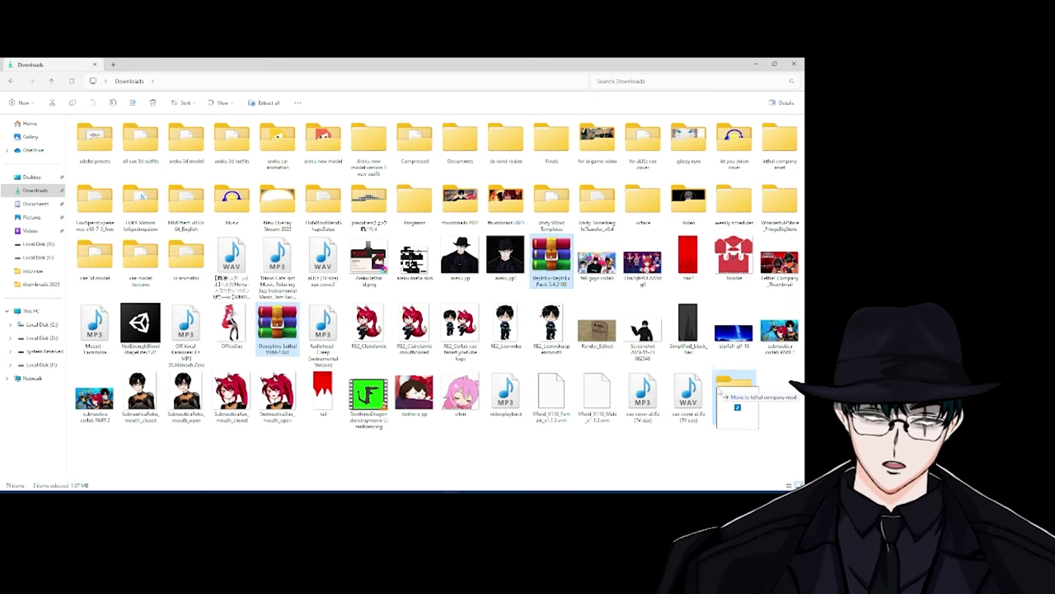
pyautogui.moveTo(681, 380); pyautogui.dragTo(729, 393)
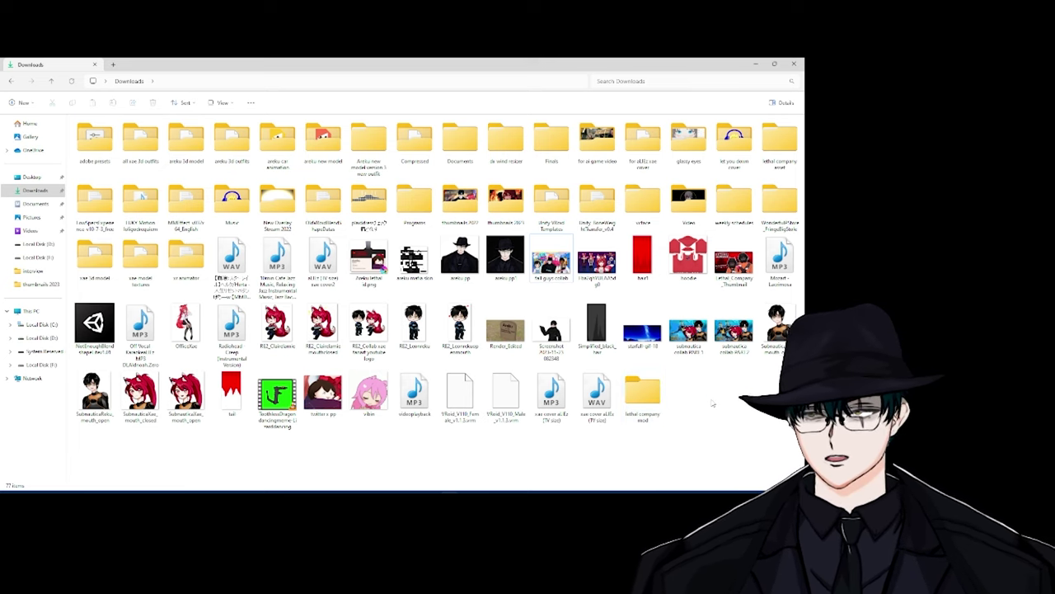
# - Open Local Disk (F:) in a new File Explorer tab
pyautogui.rightClick(48, 263)
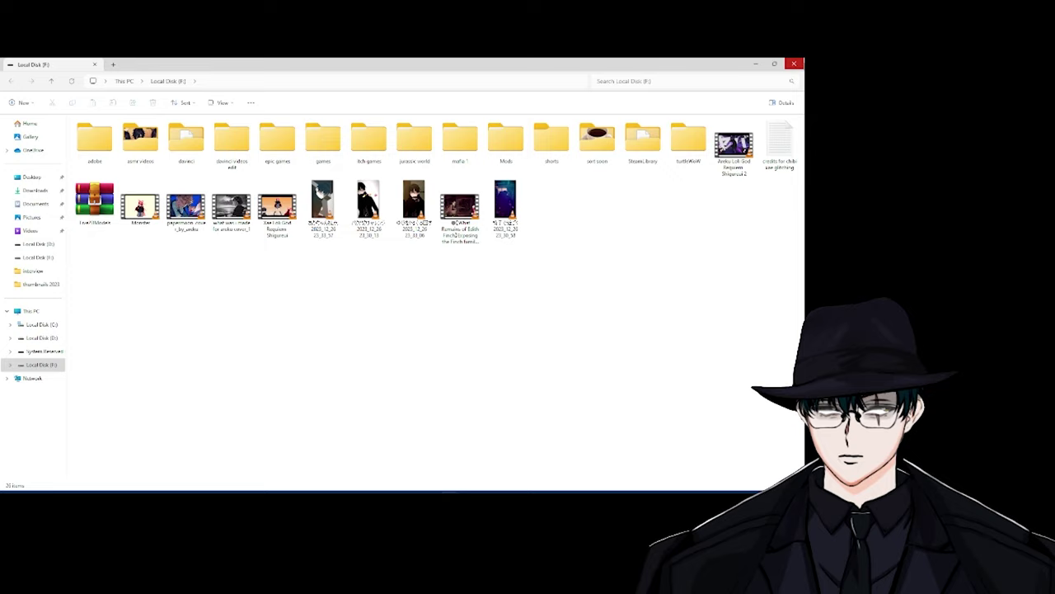
pyautogui.hotkey('alt', 'Left')
pyautogui.rightClick(45, 264)
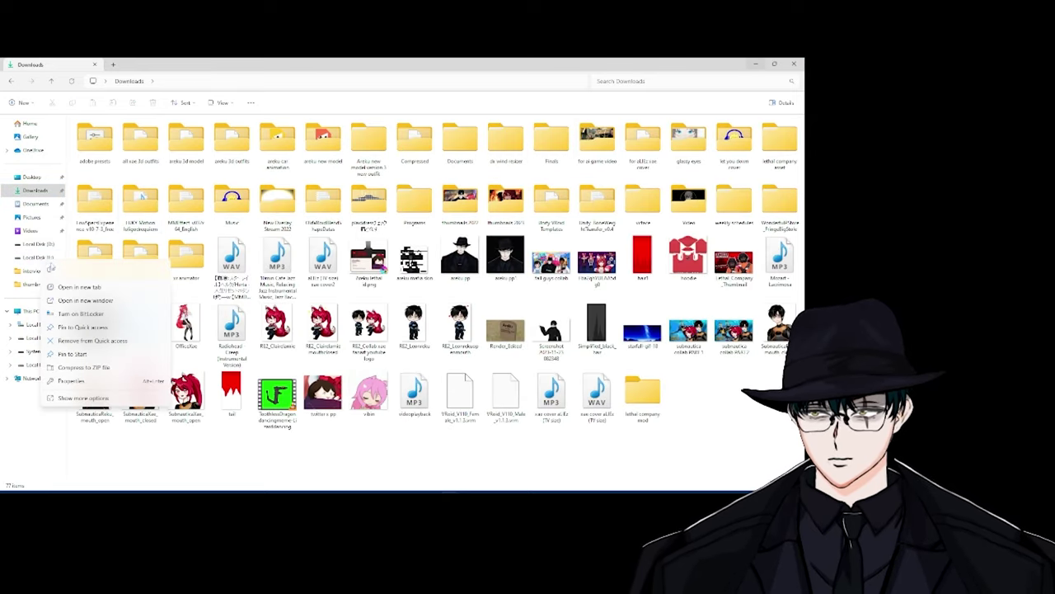
pyautogui.click(80, 287)
pyautogui.click(37, 64)
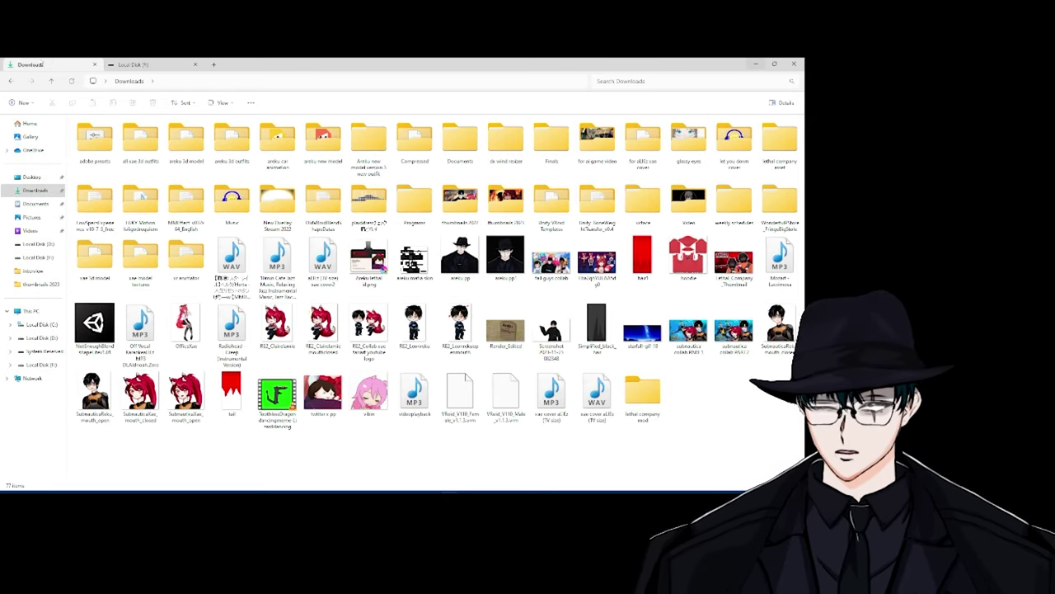
# - Open F:\SteamLibrary\steamapps\common\Lethal Company in the drive F: tab
pyautogui.doubleClick(643, 394)
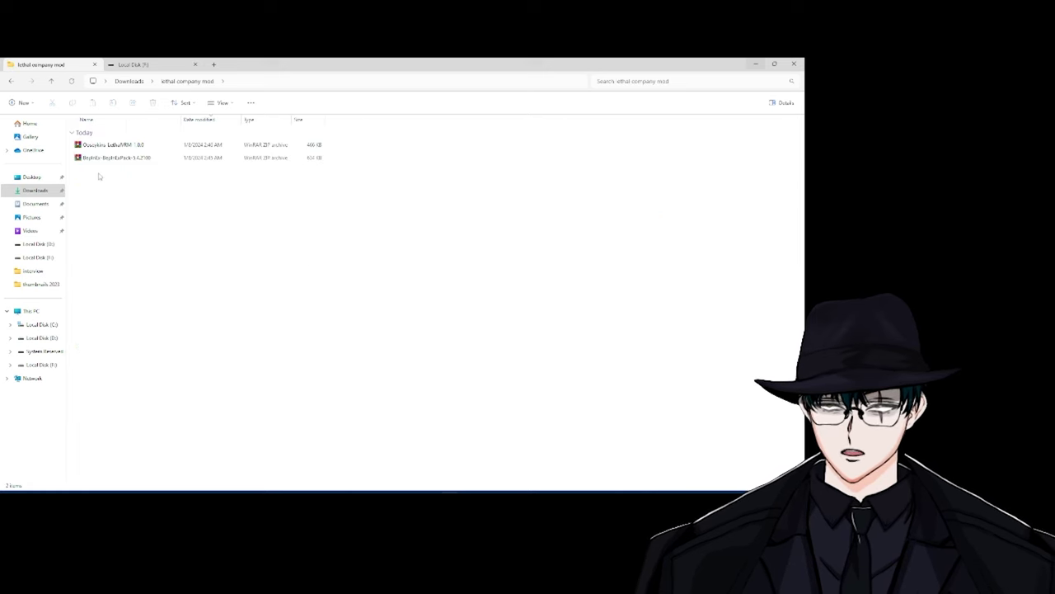
pyautogui.click(133, 64)
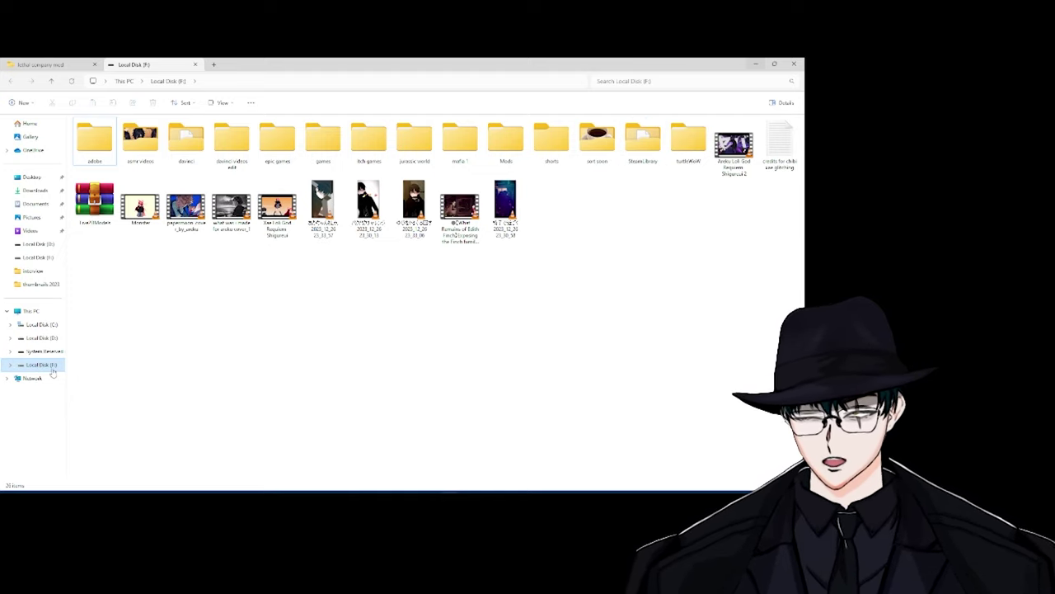
pyautogui.doubleClick(630, 140)
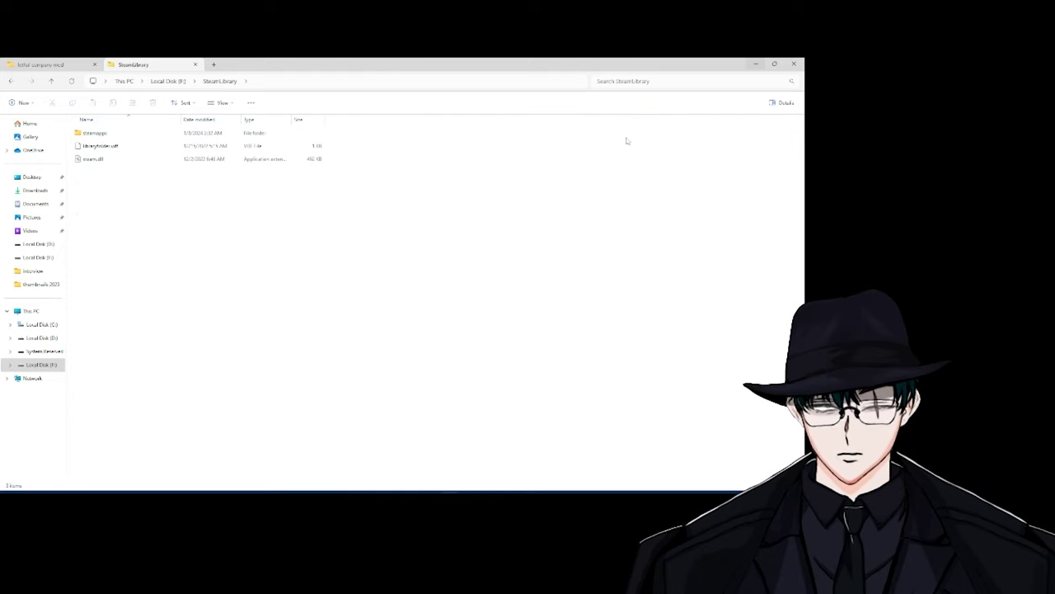
pyautogui.doubleClick(111, 135)
pyautogui.click(100, 135)
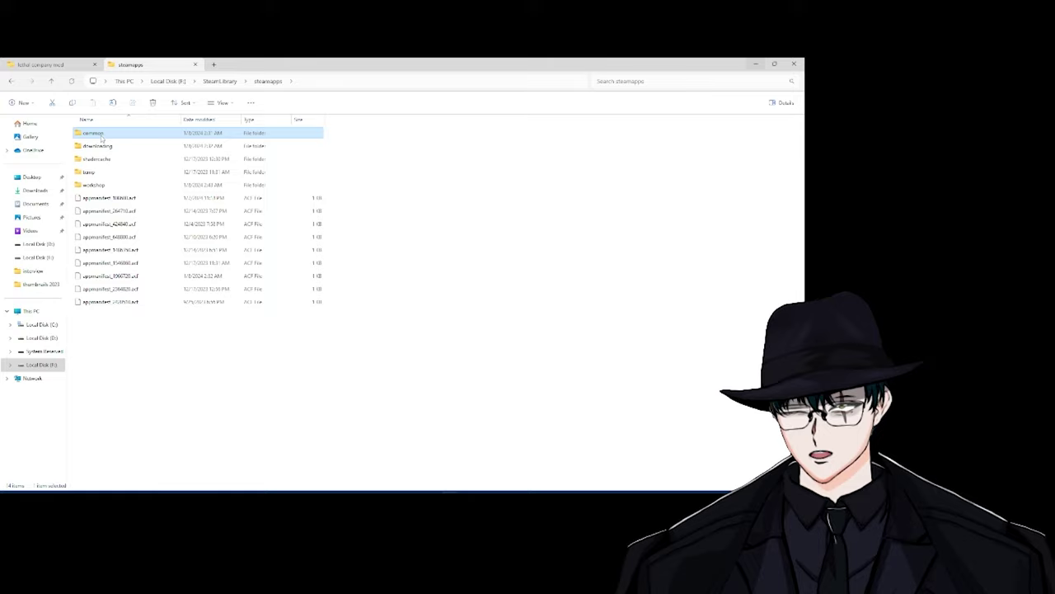
pyautogui.doubleClick(95, 134)
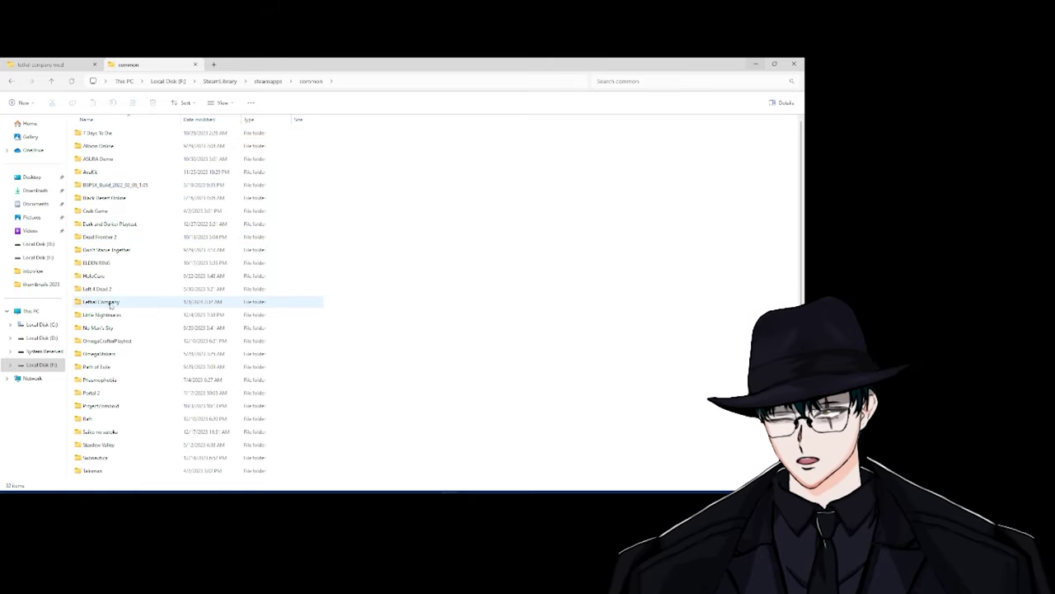
pyautogui.doubleClick(103, 302)
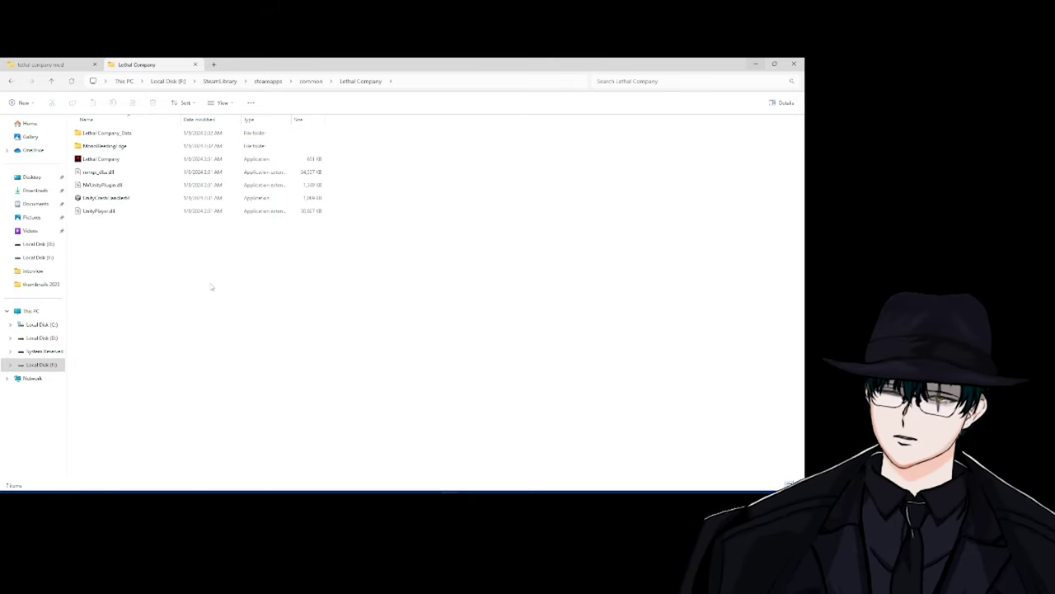
# - Go back to the 'lethal company mod' folder and select the BepInEx pack zip
pyautogui.click(34, 189)
pyautogui.click(74, 63)
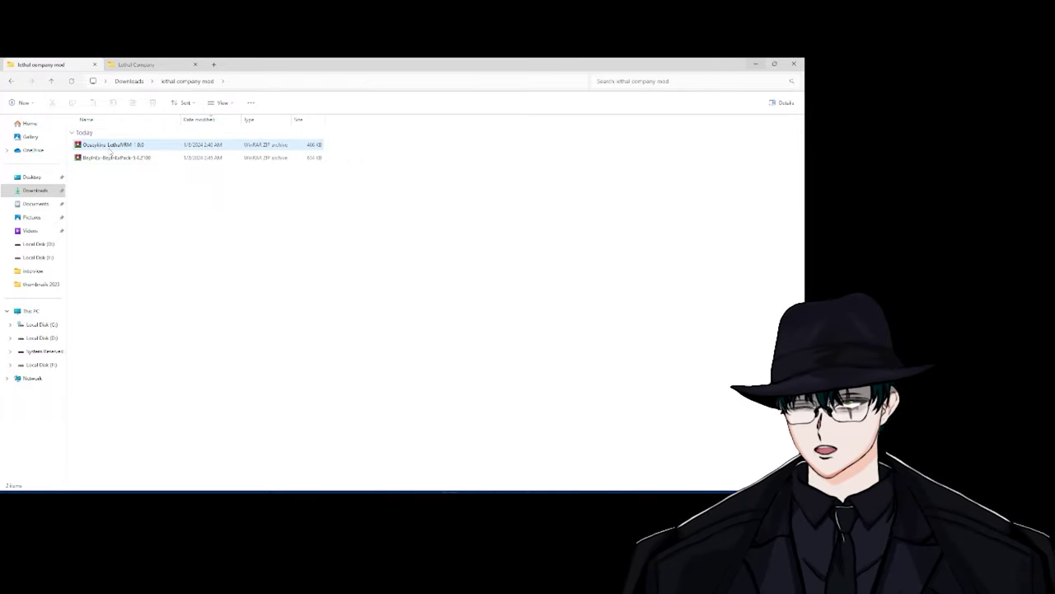
pyautogui.click(106, 157)
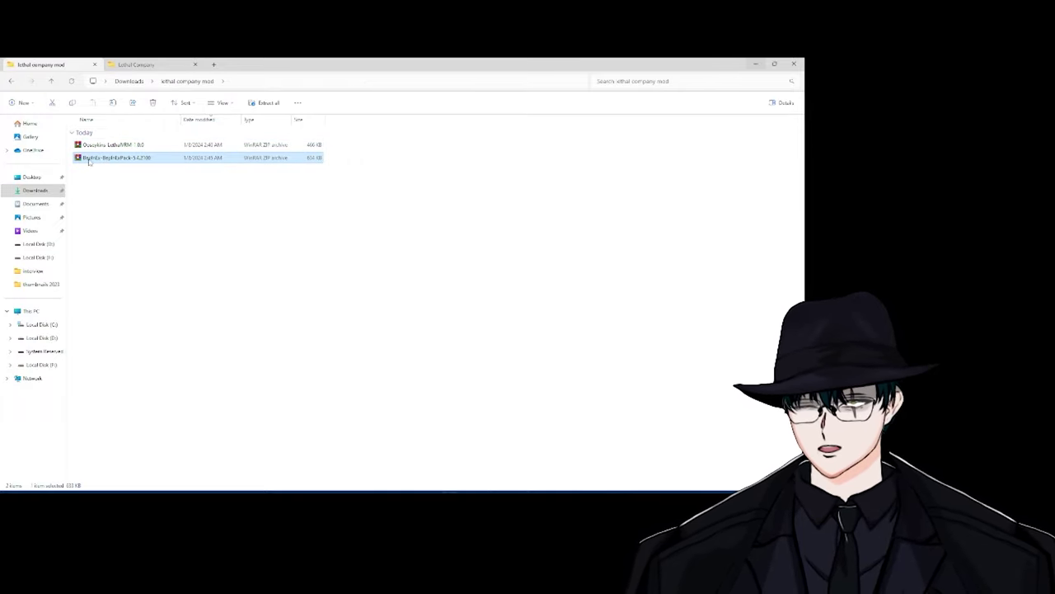
# - Move the BepInEx zip into a new empty folder and open that folder
pyautogui.click(126, 204)
pyautogui.rightClick(104, 190)
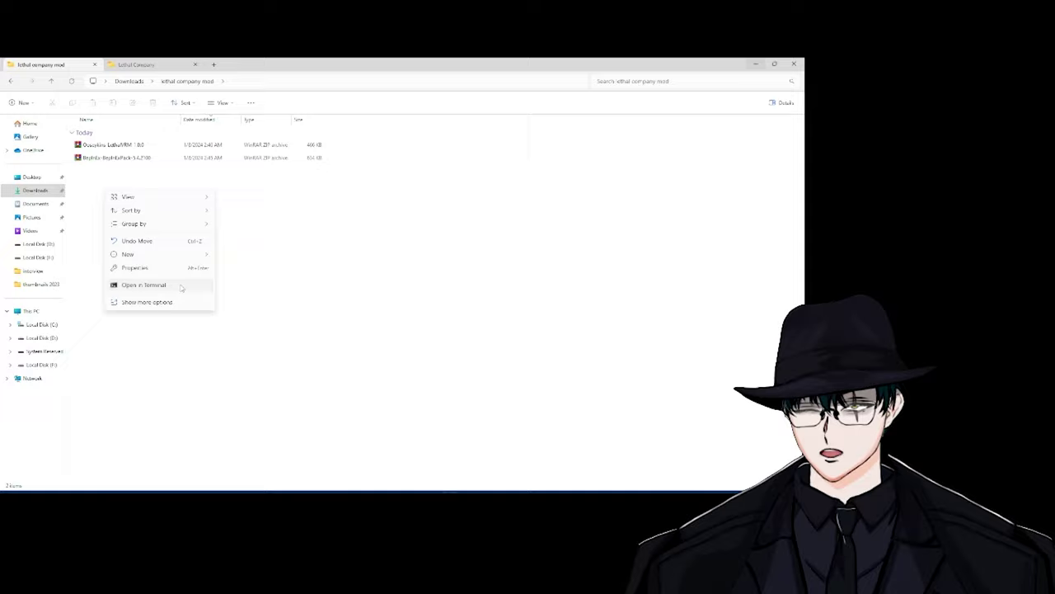
pyautogui.moveTo(128, 254)
pyautogui.click(235, 255)
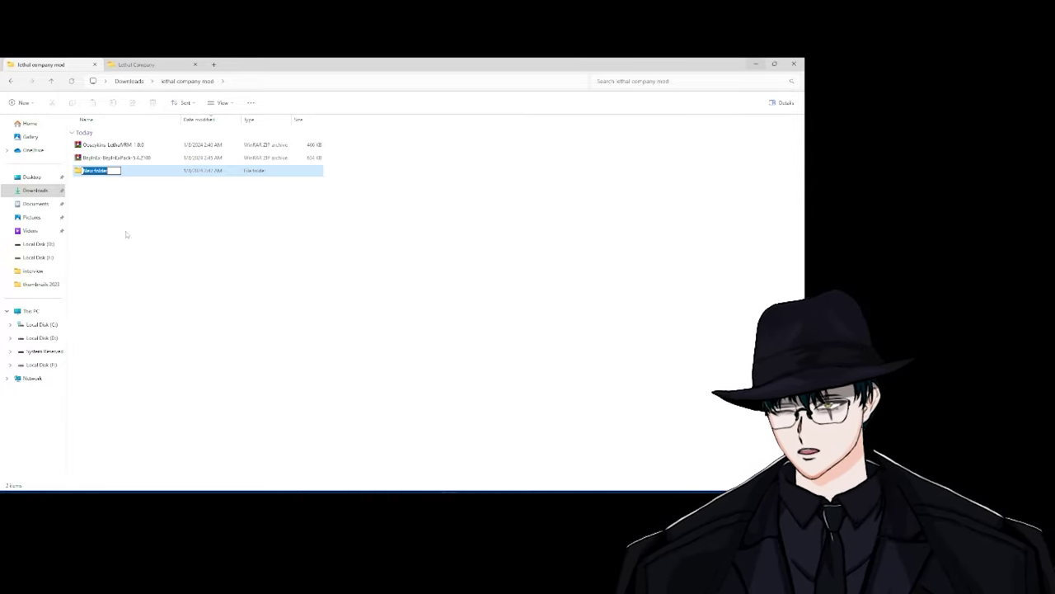
pyautogui.moveTo(120, 158); pyautogui.dragTo(120, 170)
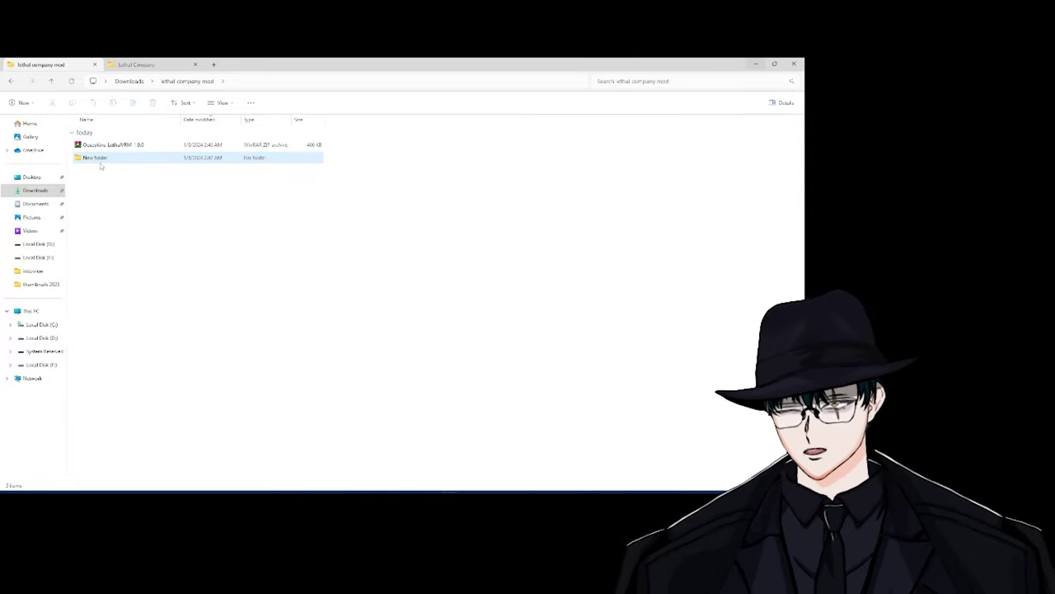
pyautogui.doubleClick(99, 158)
# - Extract the BepInExPack zip with WinRAR and copy the four extracted items
pyautogui.rightClick(99, 149)
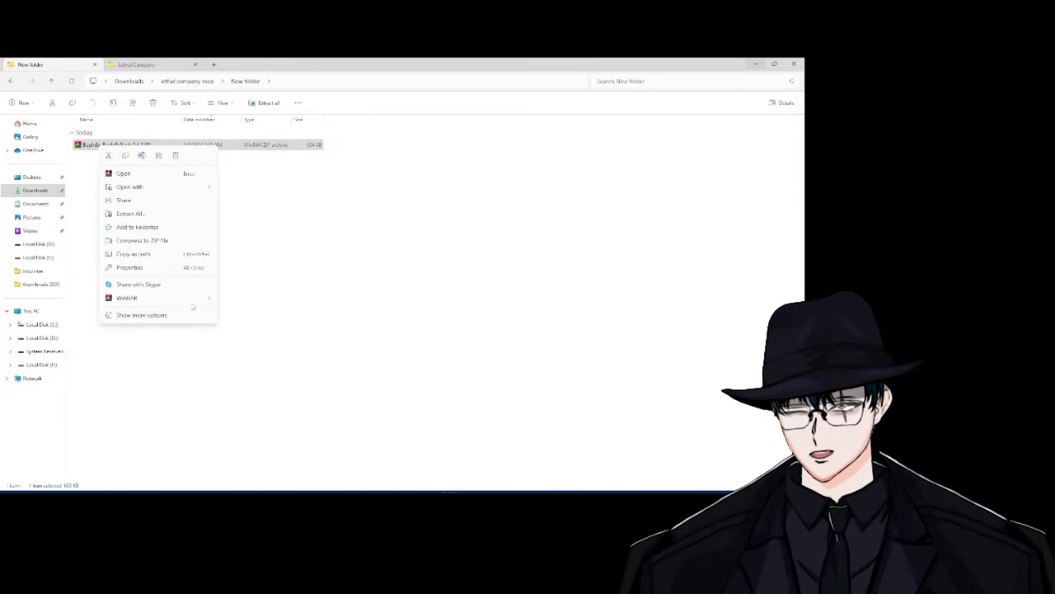
pyautogui.click(248, 341)
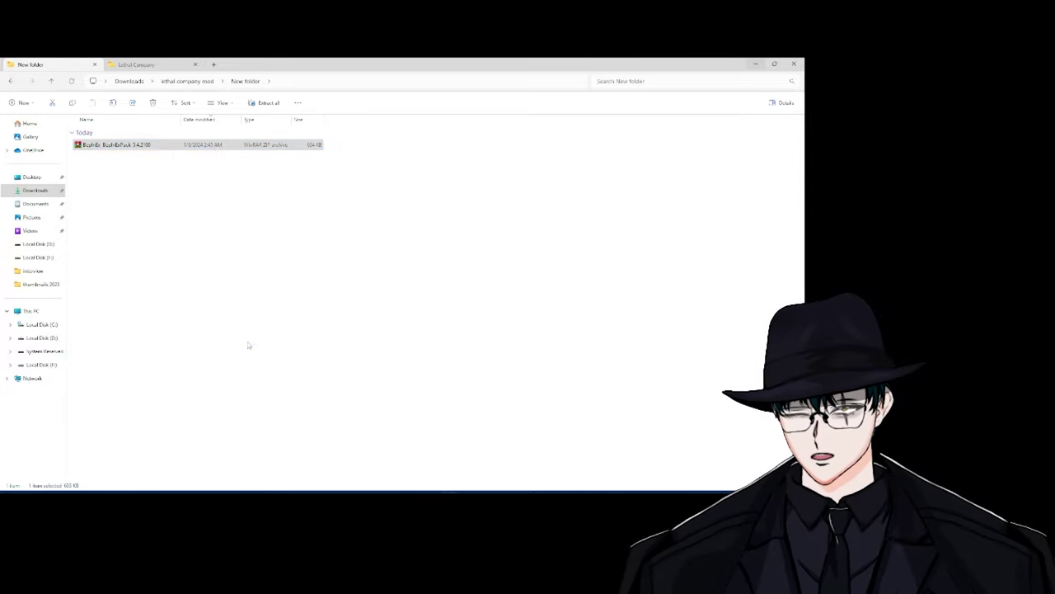
pyautogui.click(137, 304)
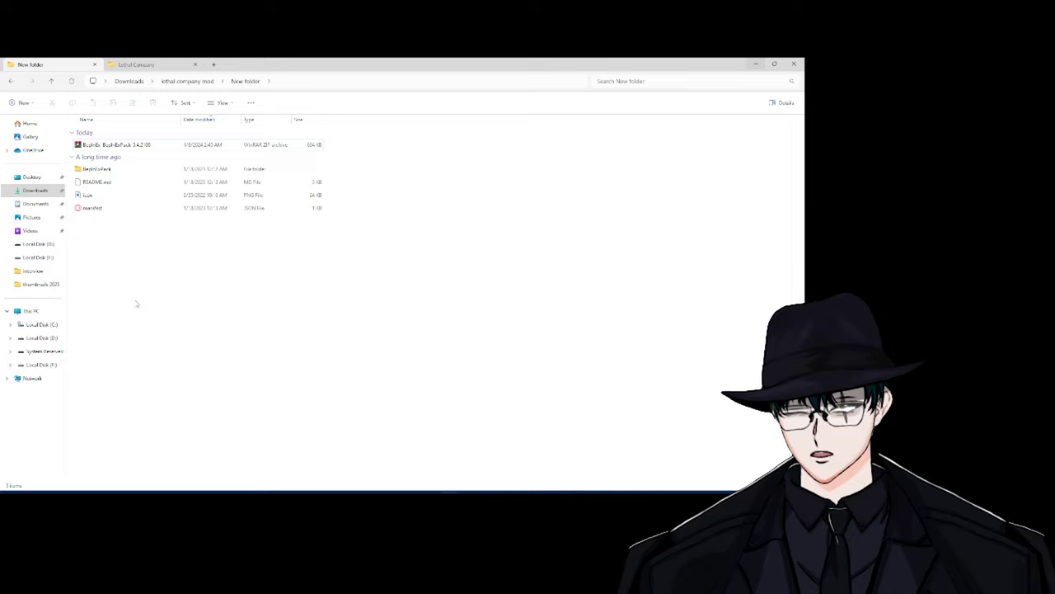
pyautogui.moveTo(85, 301); pyautogui.dragTo(102, 172)
pyautogui.rightClick(102, 172)
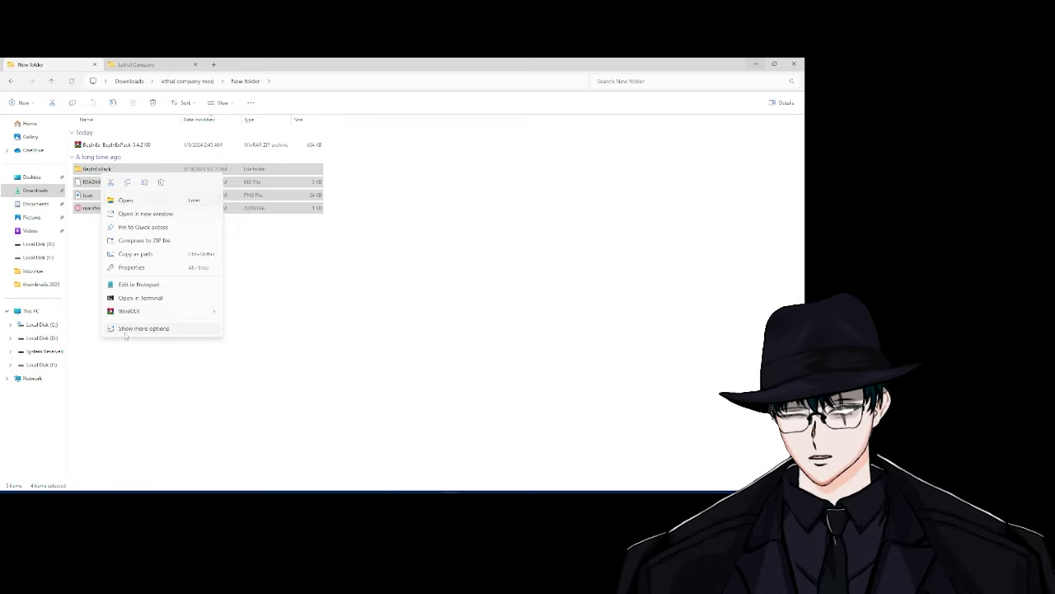
pyautogui.click(127, 330)
pyautogui.click(122, 335)
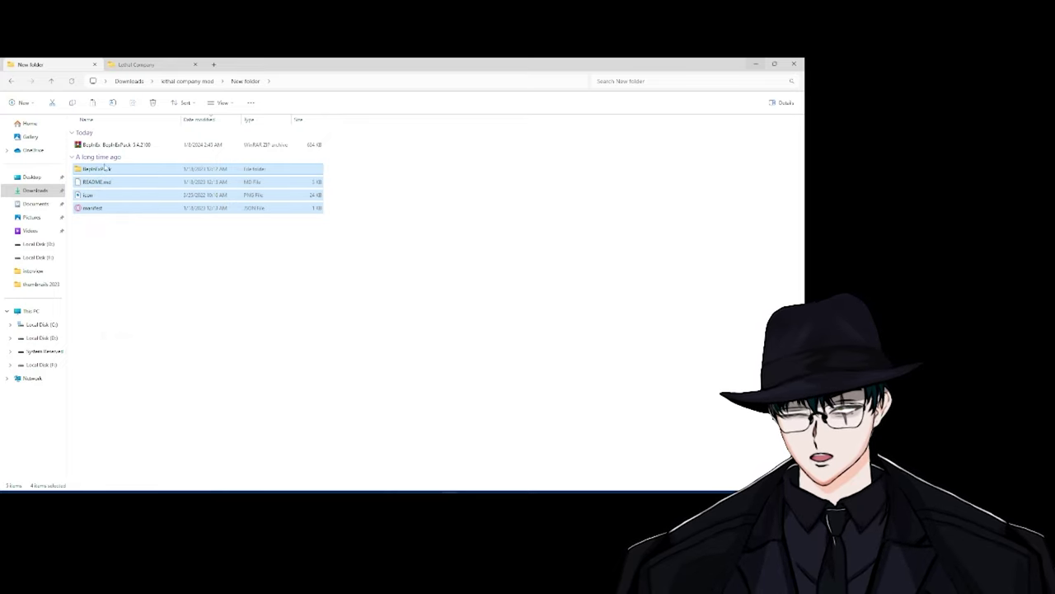
pyautogui.click(136, 64)
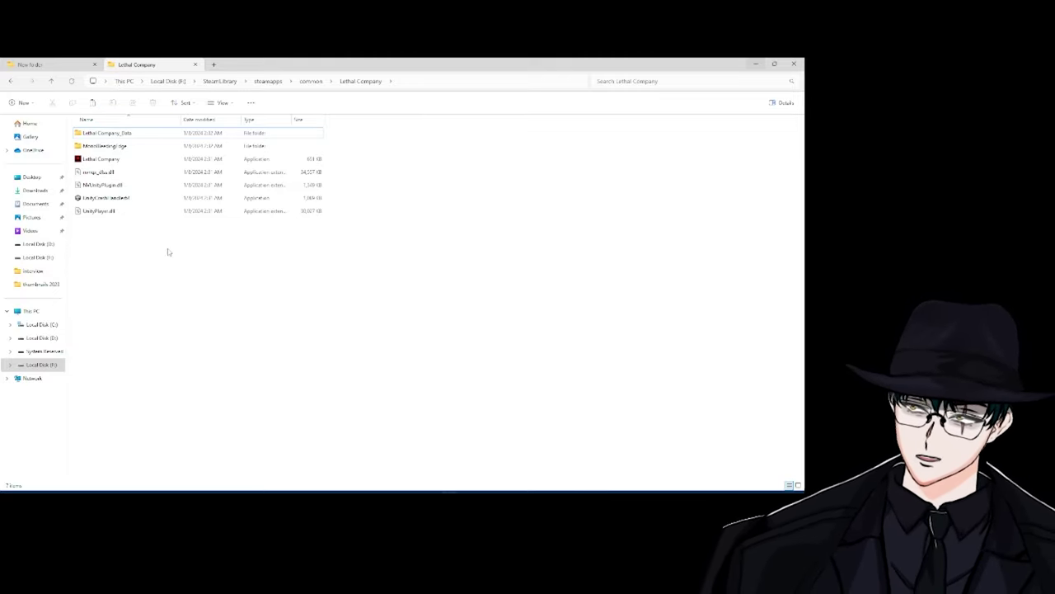
# - Paste into the game folder, then copy everything inside the BepInExPack folder
pyautogui.hotkey('ctrl', 'v')
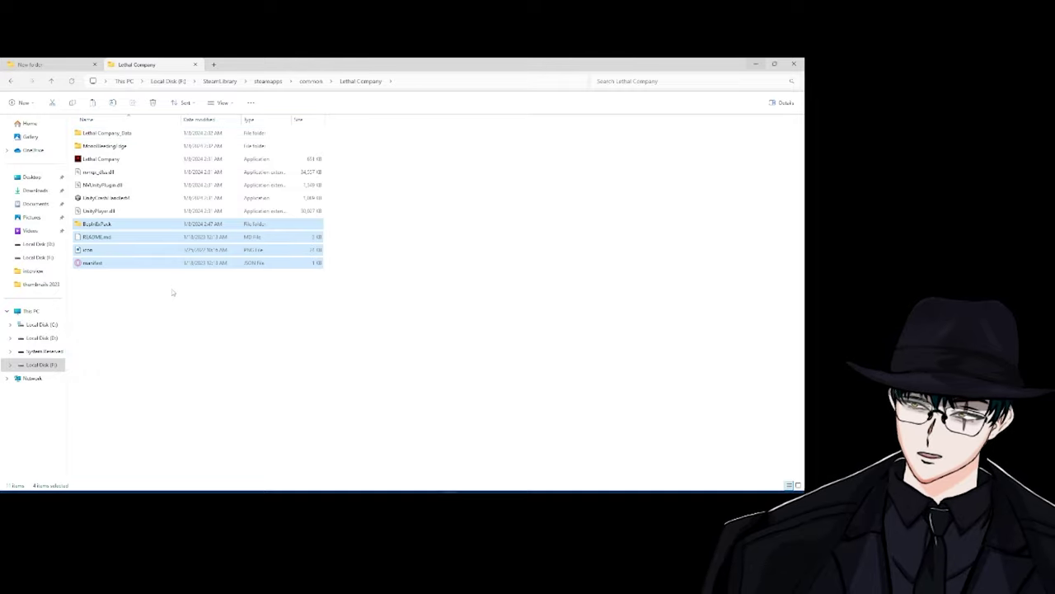
pyautogui.click(165, 305)
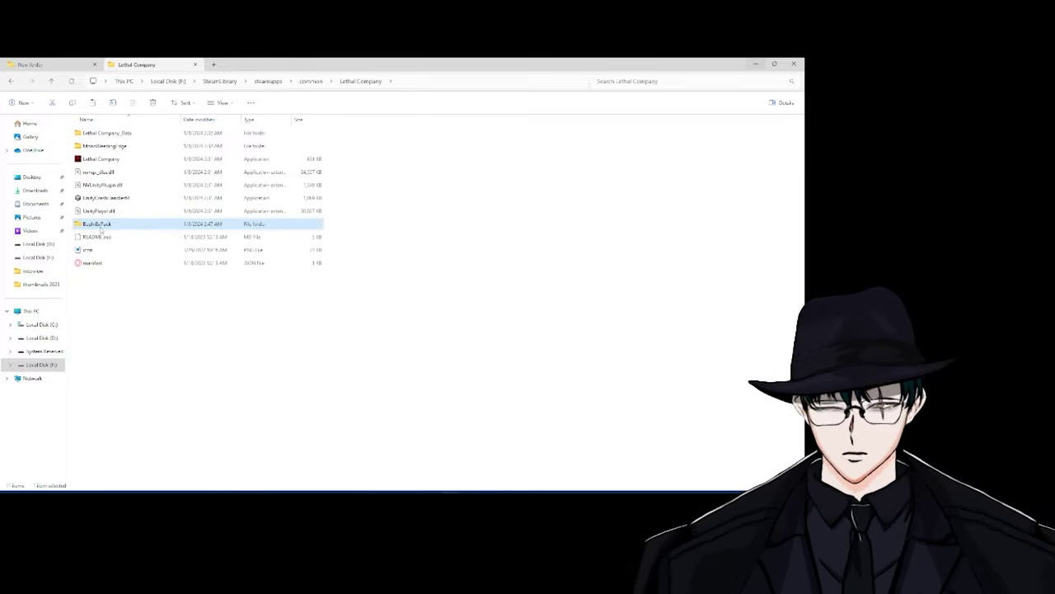
pyautogui.doubleClick(97, 225)
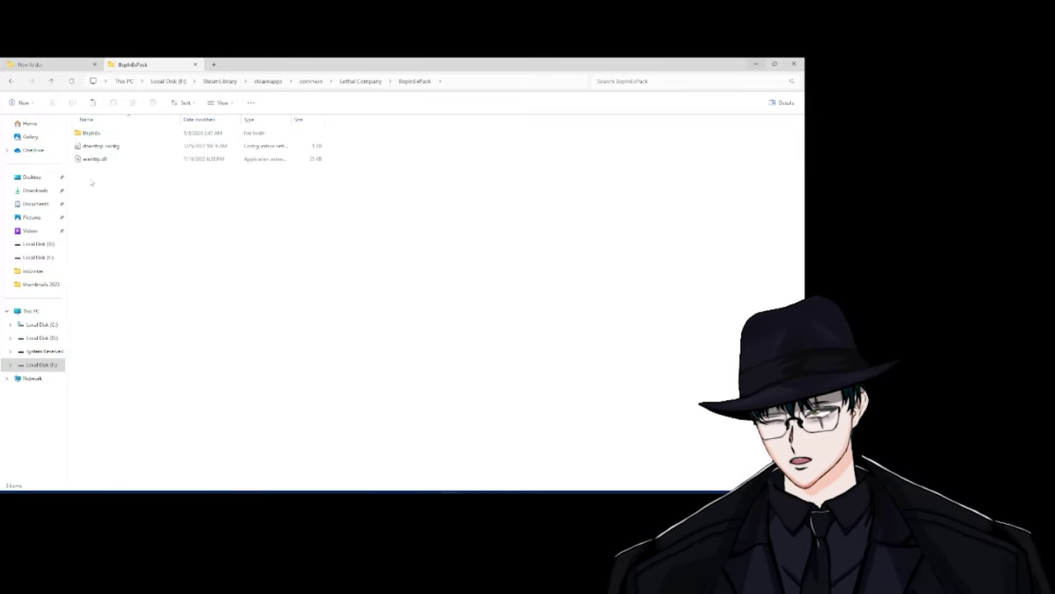
pyautogui.moveTo(93, 190); pyautogui.dragTo(103, 136)
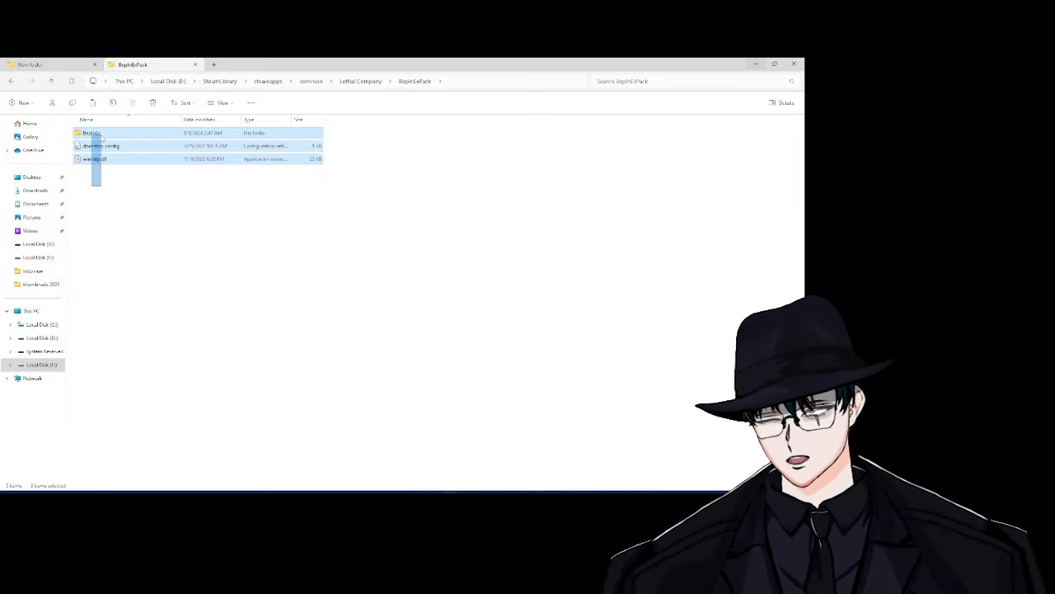
pyautogui.rightClick(102, 138)
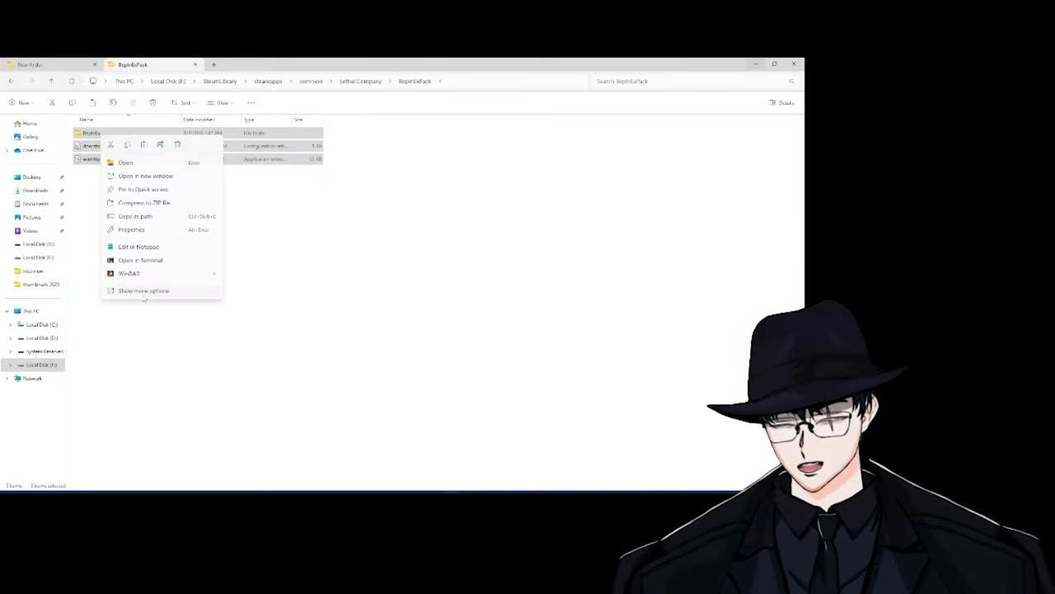
pyautogui.click(142, 291)
pyautogui.click(123, 284)
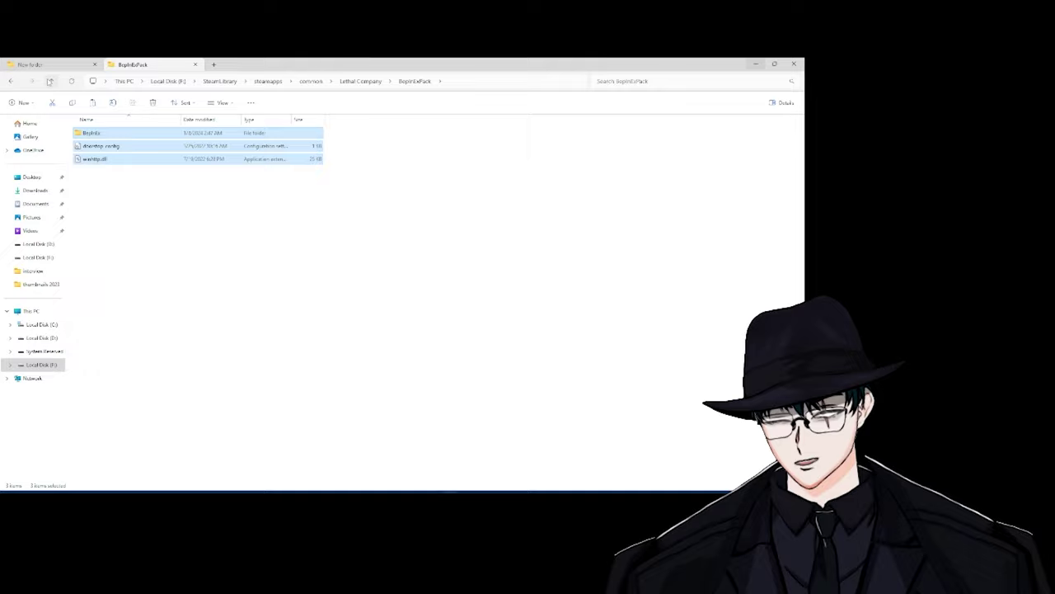
# - Paste BepInEx, doorstop_config and winhttp.dll into the game folder and delete BepInExPack
pyautogui.click(49, 82)
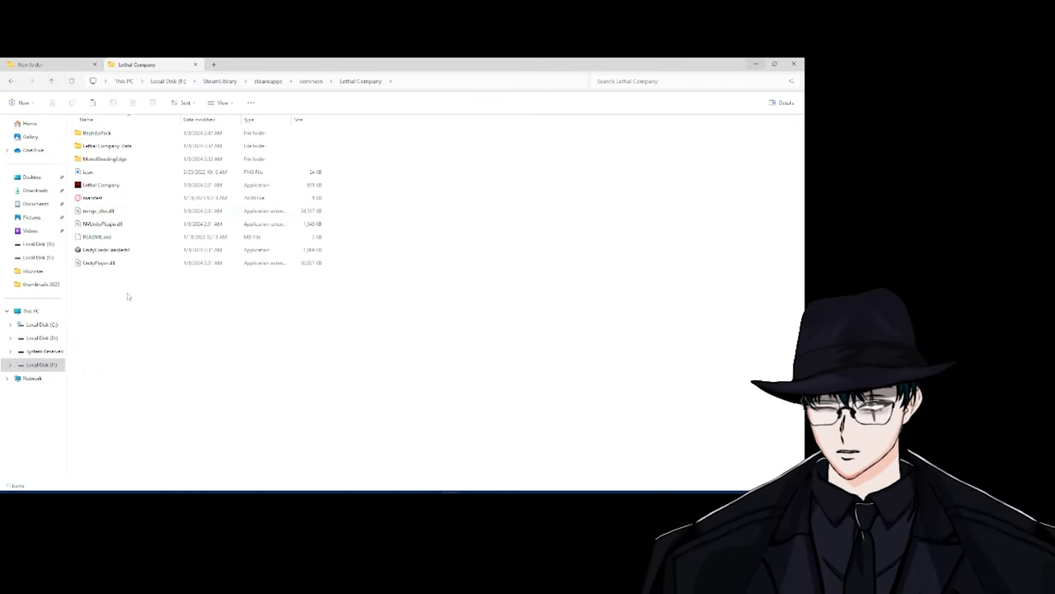
pyautogui.hotkey('ctrl', 'v')
pyautogui.click(167, 360)
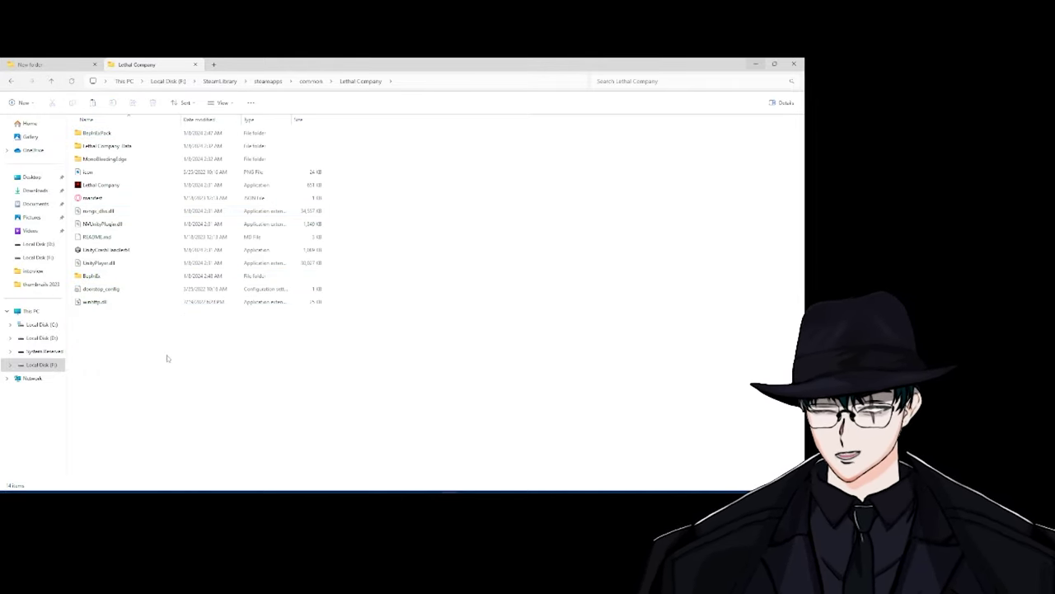
pyautogui.click(135, 132)
pyautogui.press('Delete')
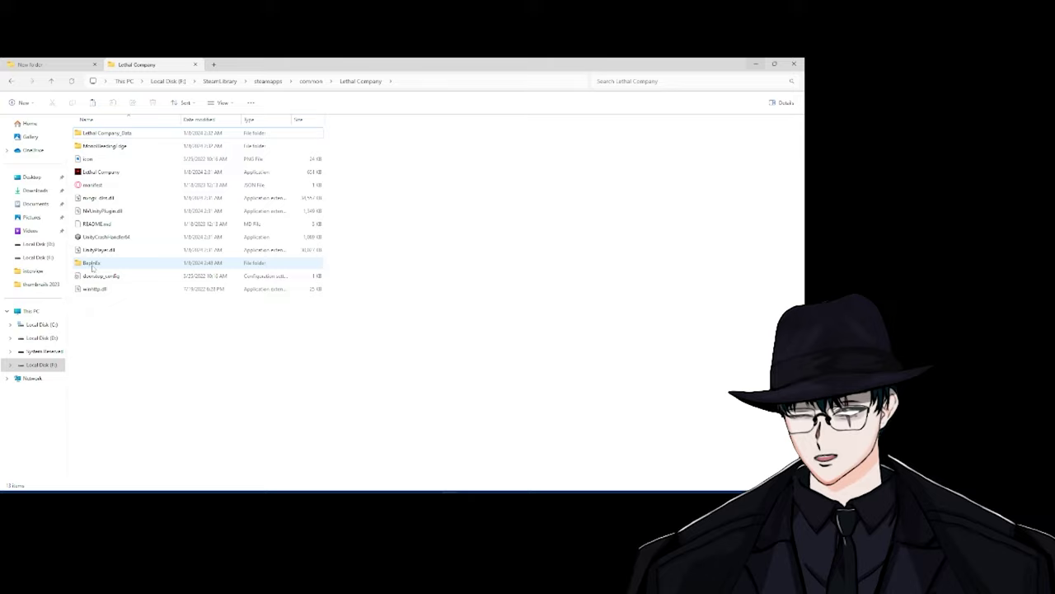
# - Check that the game's BepInEx folder contains config and core
pyautogui.doubleClick(93, 263)
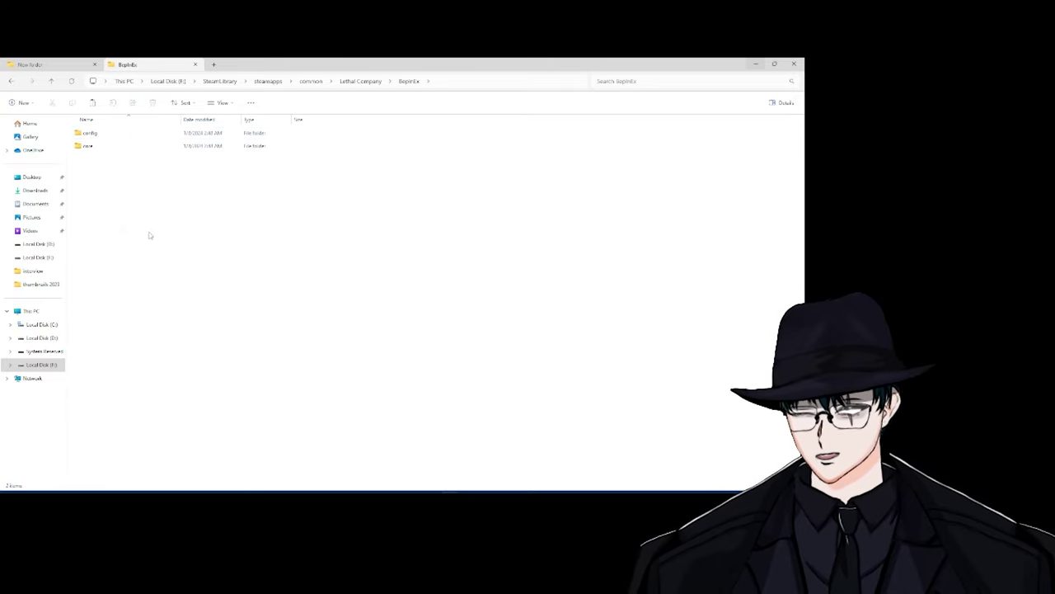
pyautogui.click(53, 81)
pyautogui.click(221, 380)
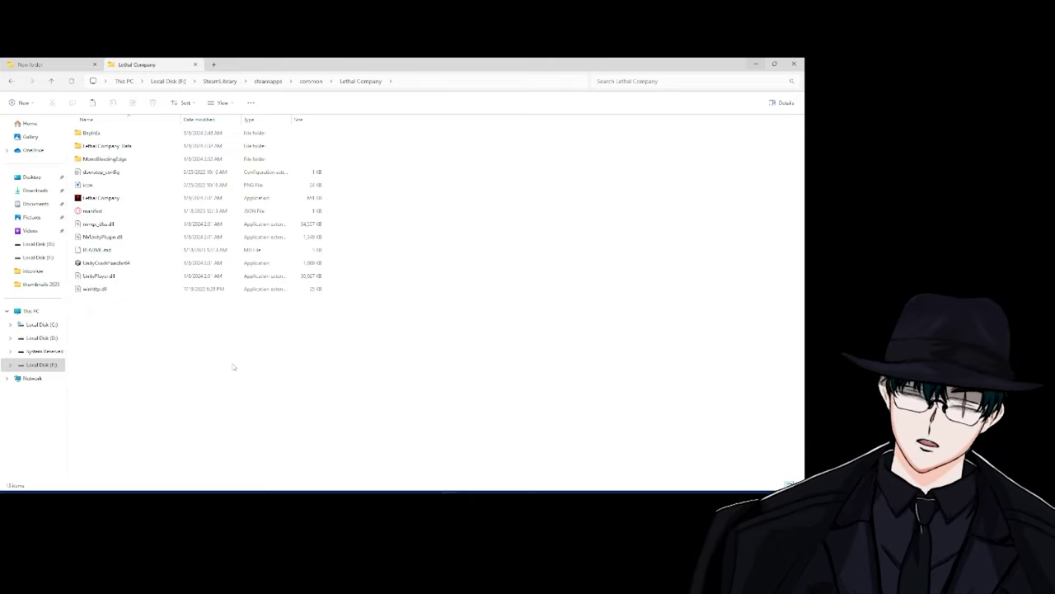
pyautogui.doubleClick(99, 133)
pyautogui.click(51, 81)
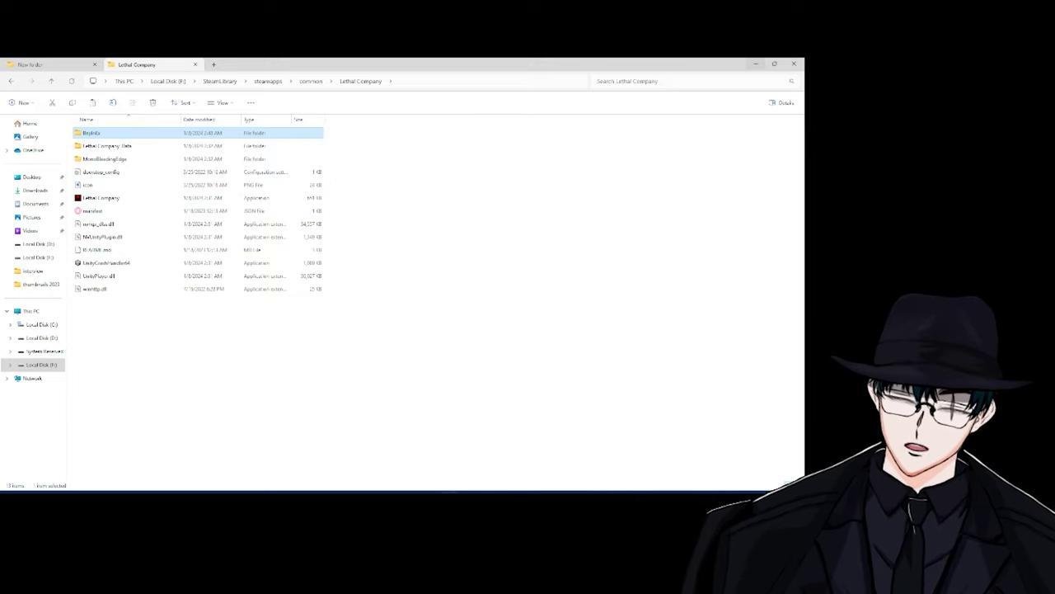
# - Launch Lethal Company from the Steam library and minimize Steam
pyautogui.click(719, 488)
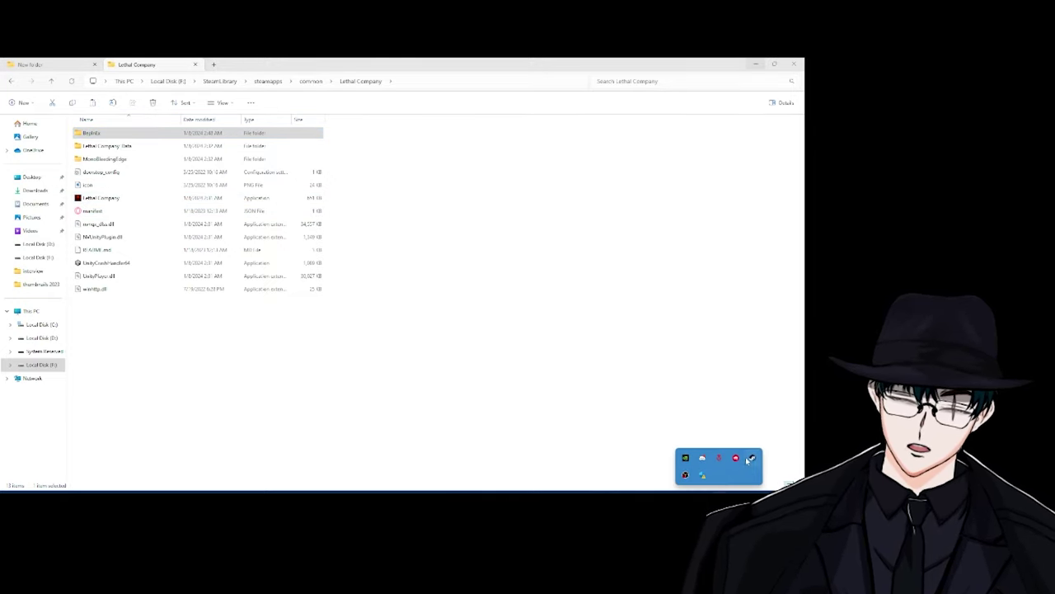
pyautogui.click(750, 459)
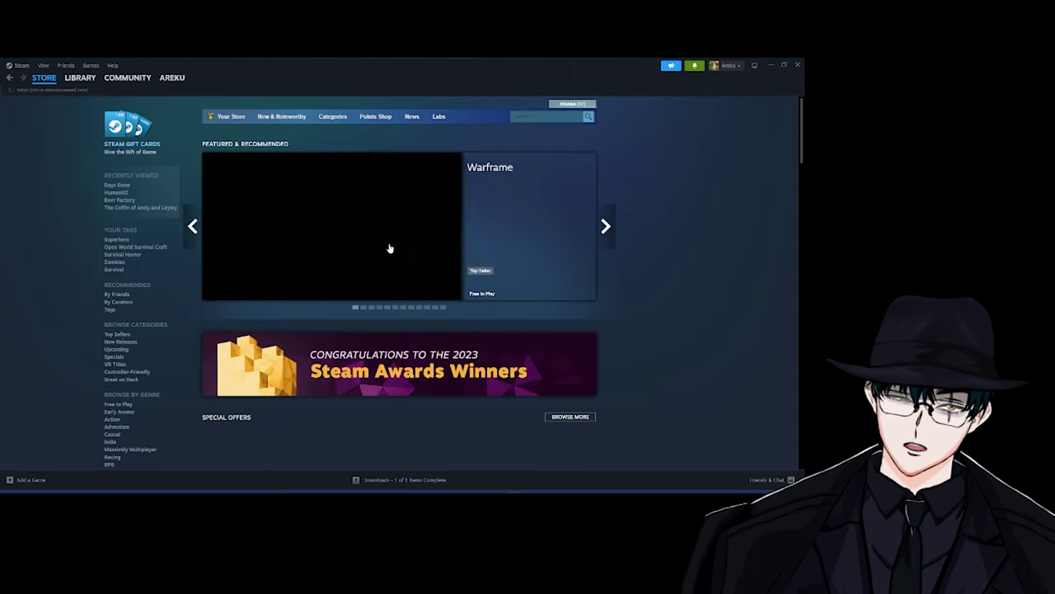
pyautogui.click(80, 78)
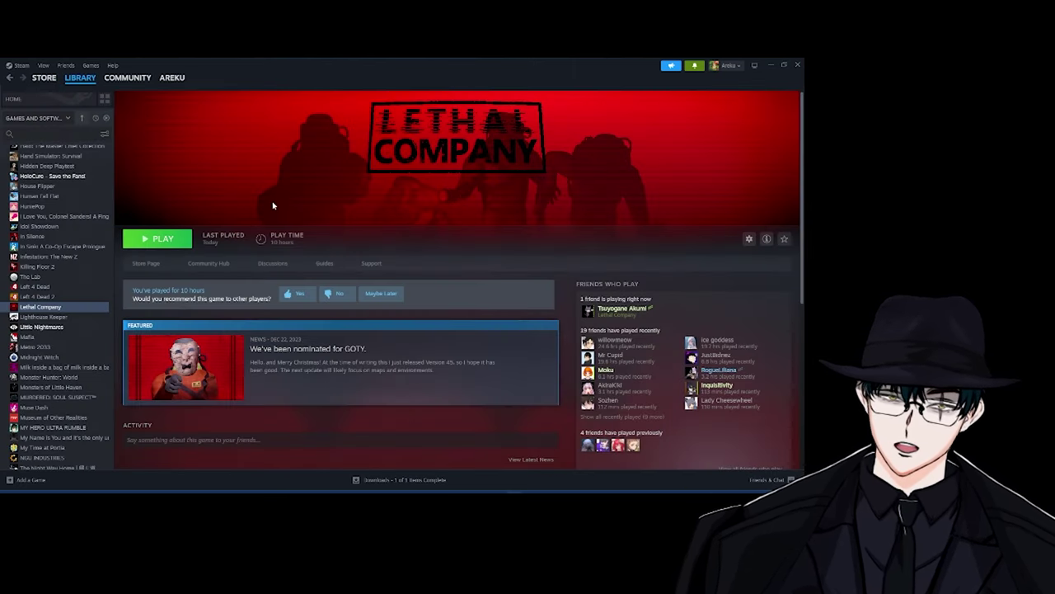
pyautogui.click(181, 242)
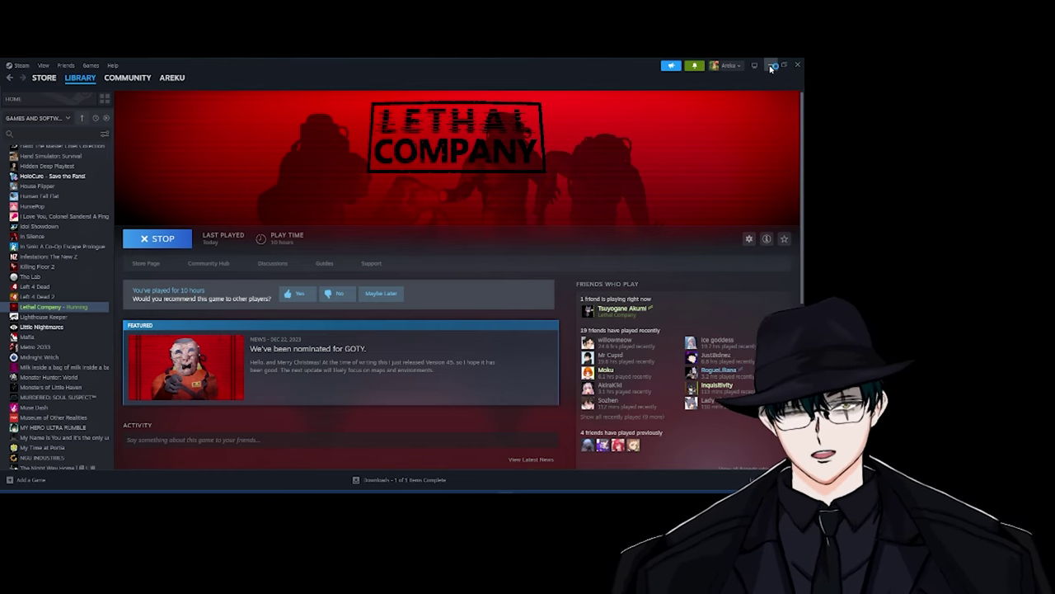
pyautogui.click(770, 67)
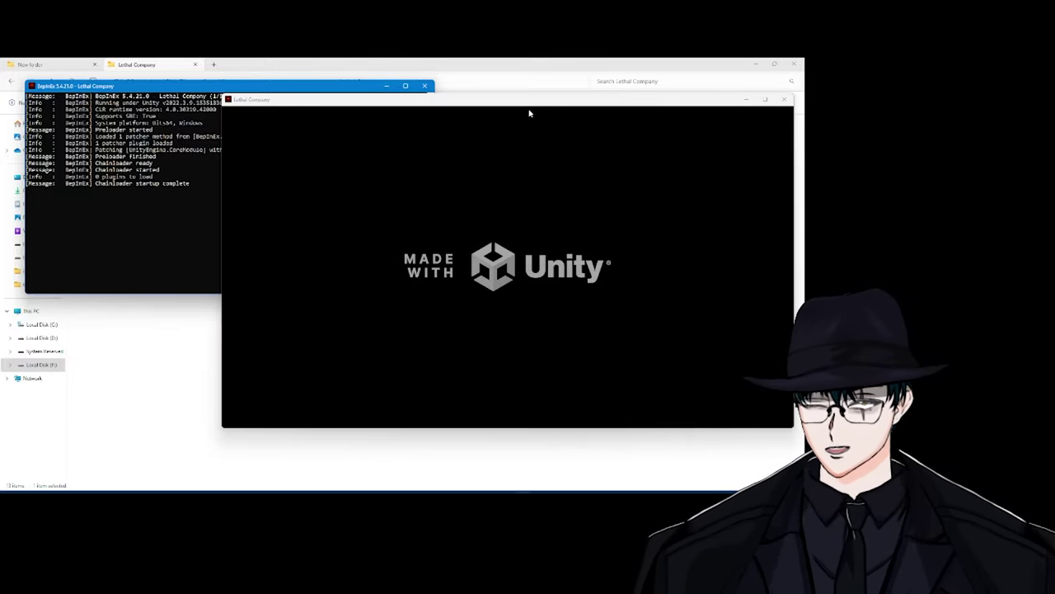
# - Start Lethal Company in Online mode and read the BepInEx console log
pyautogui.moveTo(586, 106); pyautogui.dragTo(495, 102)
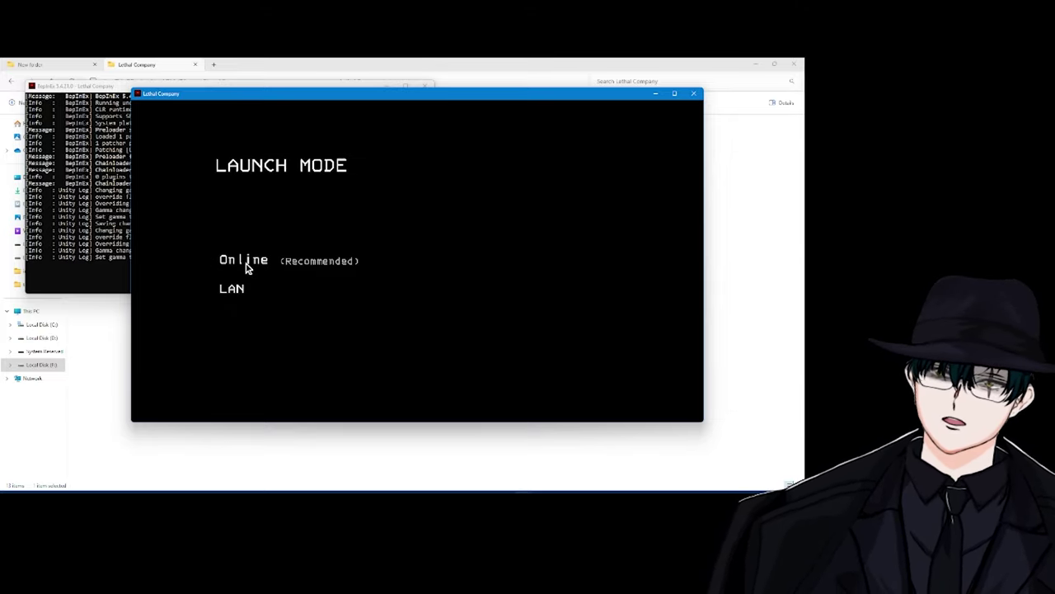
pyautogui.click(234, 262)
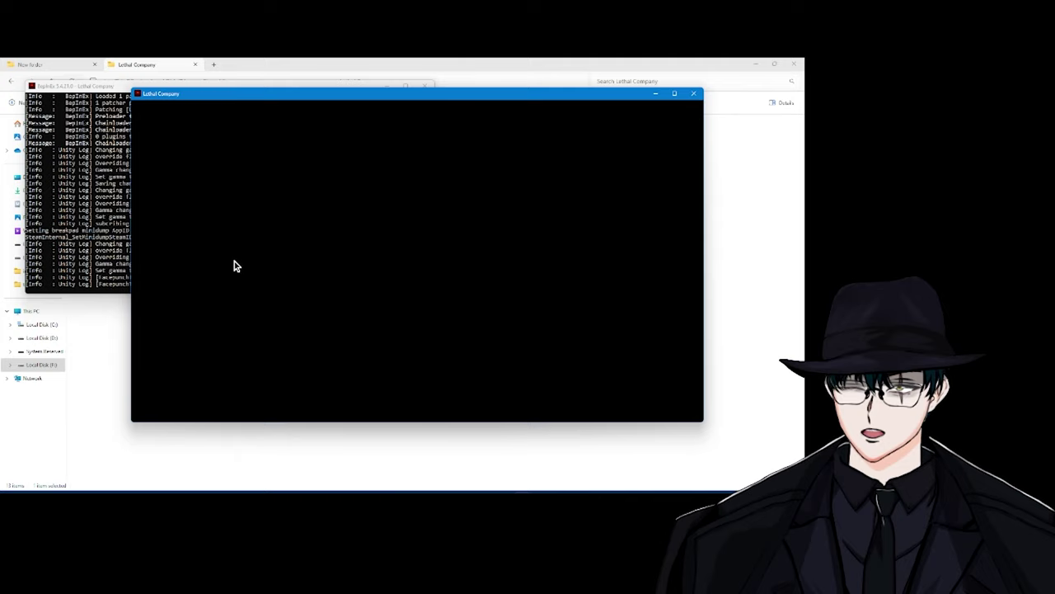
pyautogui.click(108, 86)
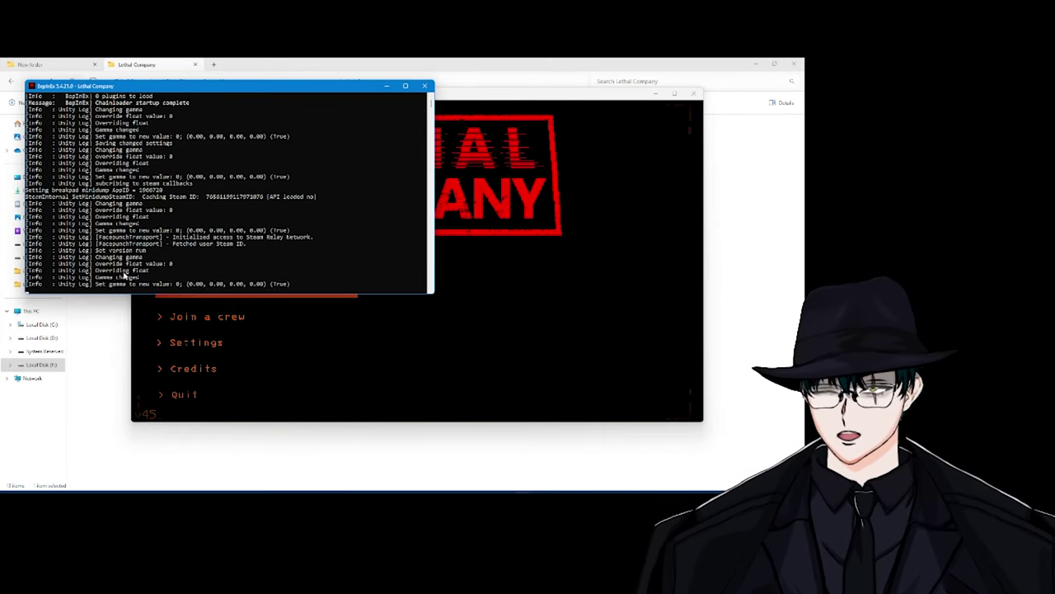
pyautogui.scroll(4, 169, 266)
pyautogui.scroll(-10, 176, 263)
pyautogui.scroll(-2, 176, 264)
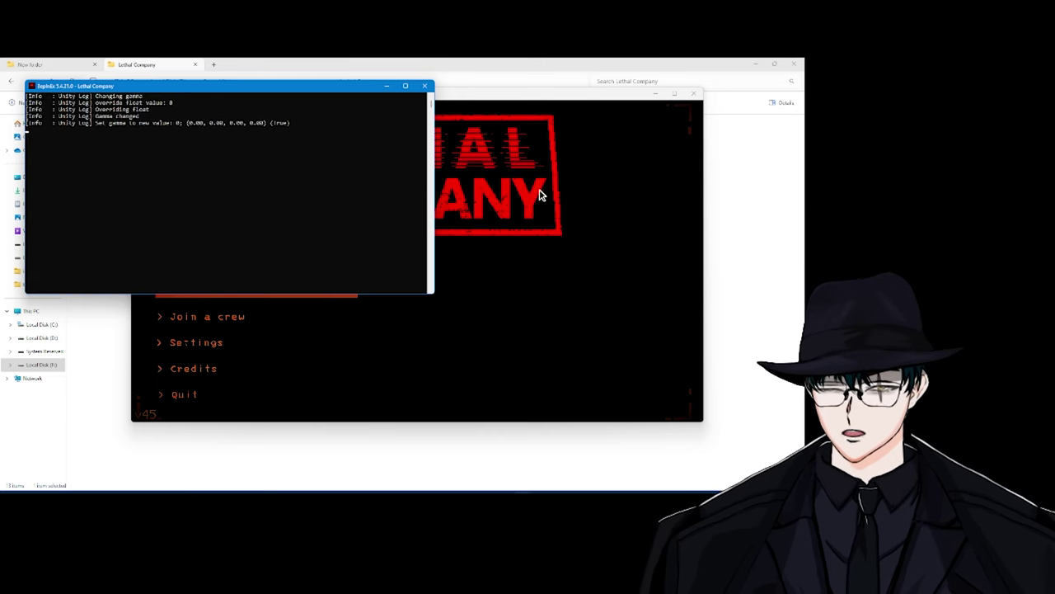
pyautogui.scroll(5, 267, 223)
pyautogui.scroll(3, 271, 222)
# - Host a game on a save file, check the console, then quit with Alt+F4
pyautogui.click(473, 156)
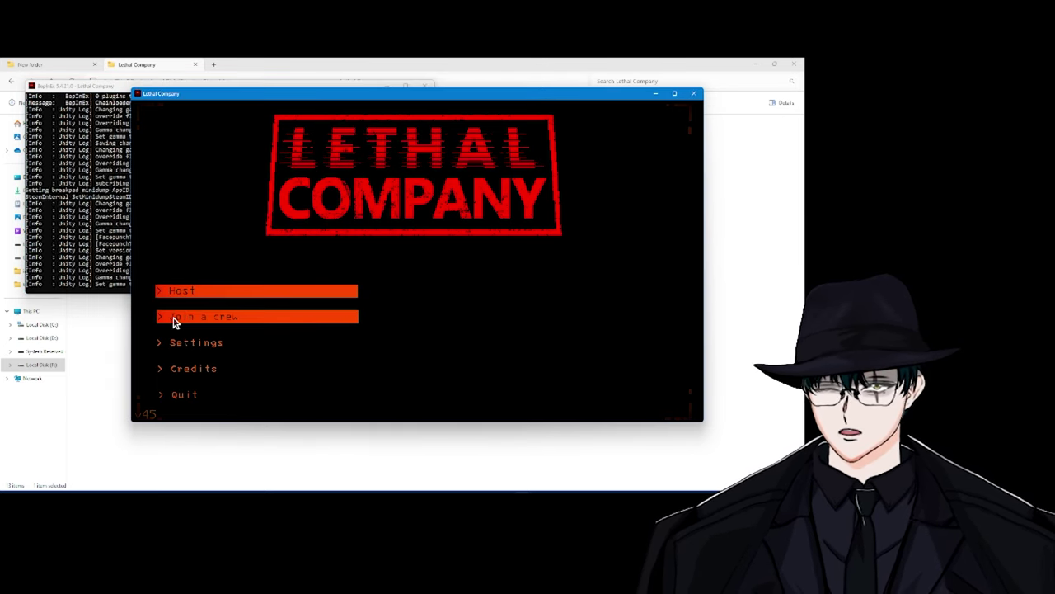
pyautogui.click(183, 290)
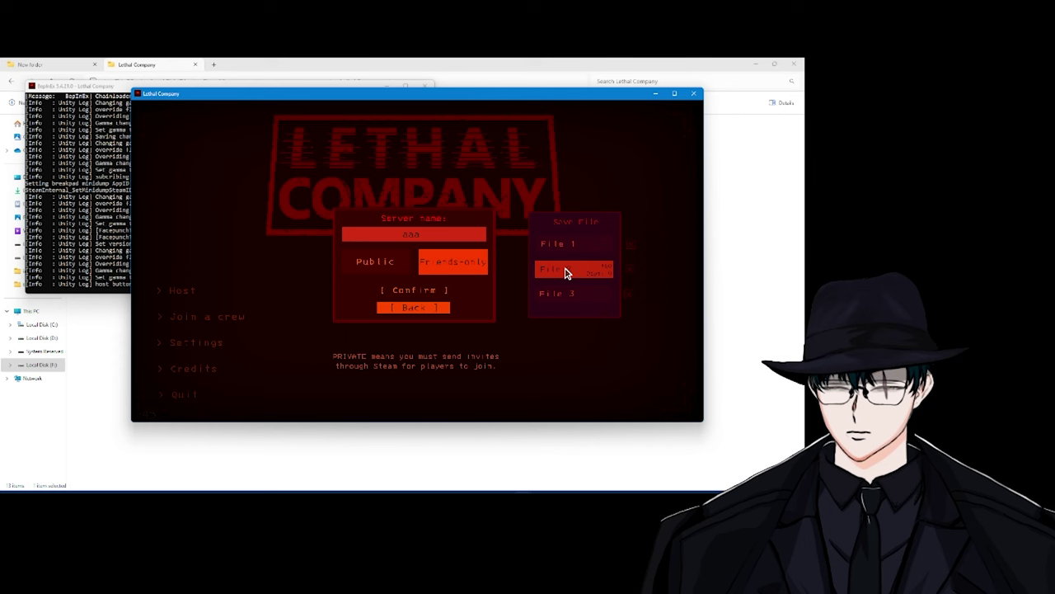
pyautogui.click(407, 292)
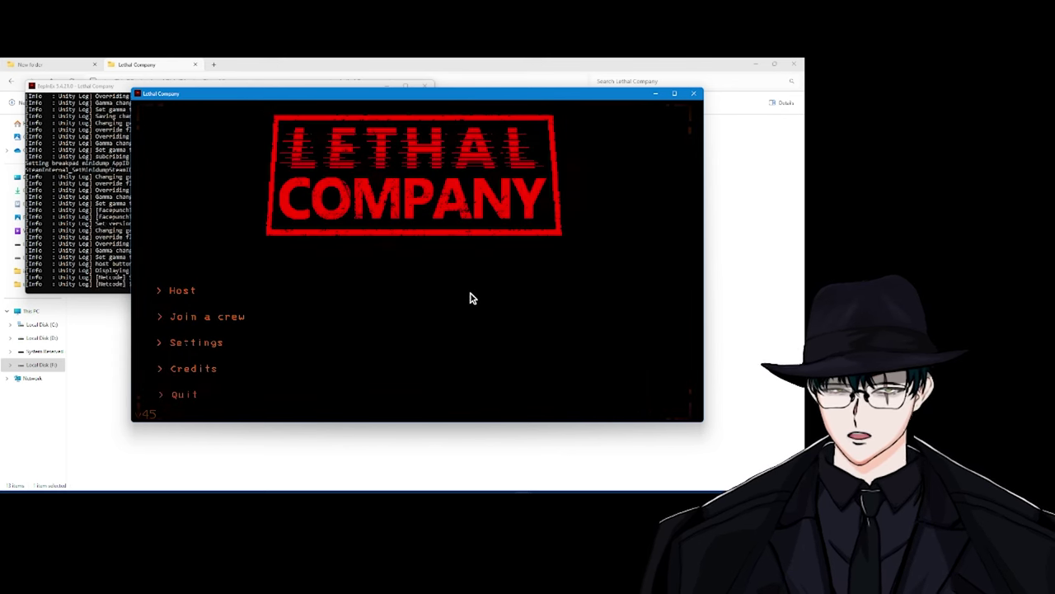
pyautogui.click(103, 87)
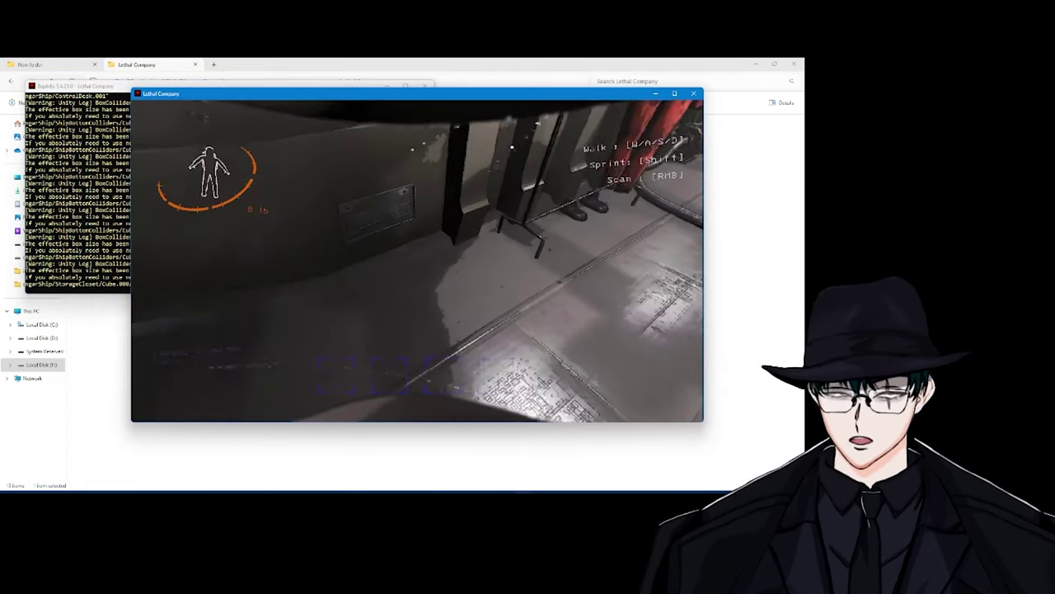
pyautogui.hotkey('alt', 'F4')
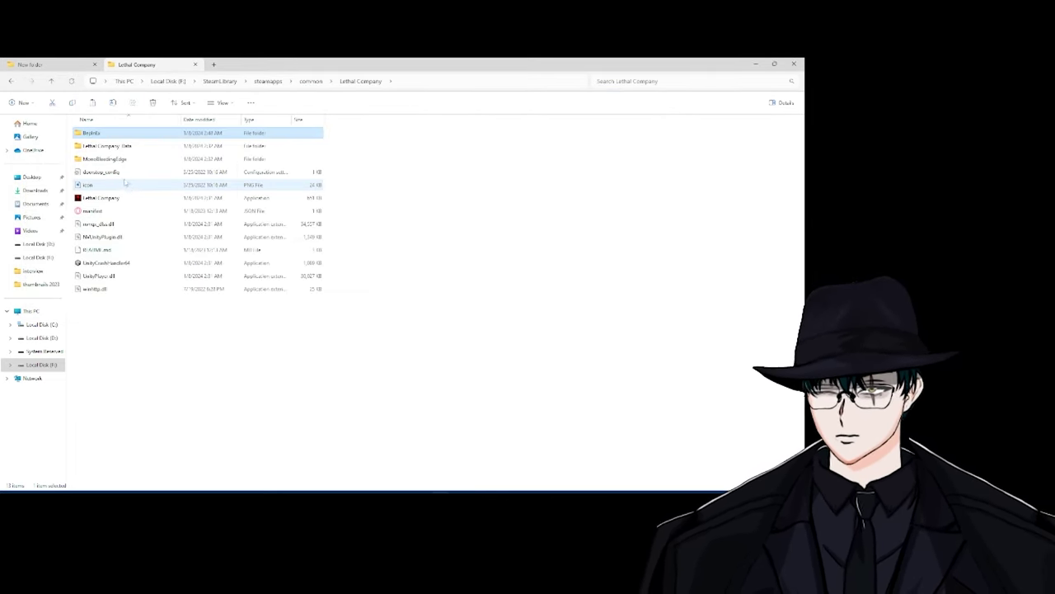
# - Check the game's BepInEx folder, then go back to the 'lethal company mod' folder
pyautogui.doubleClick(91, 132)
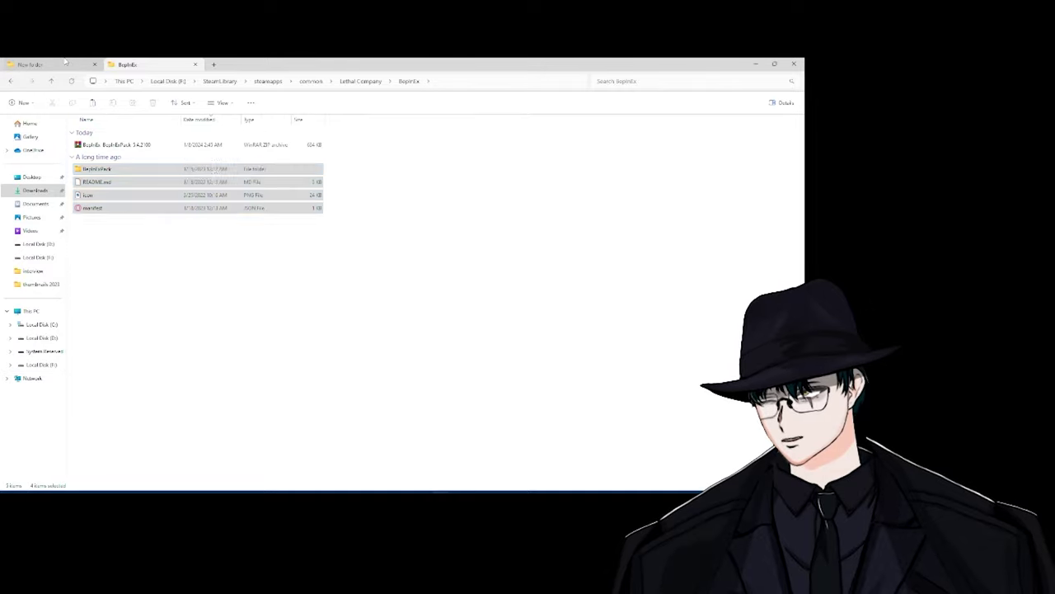
pyautogui.click(65, 63)
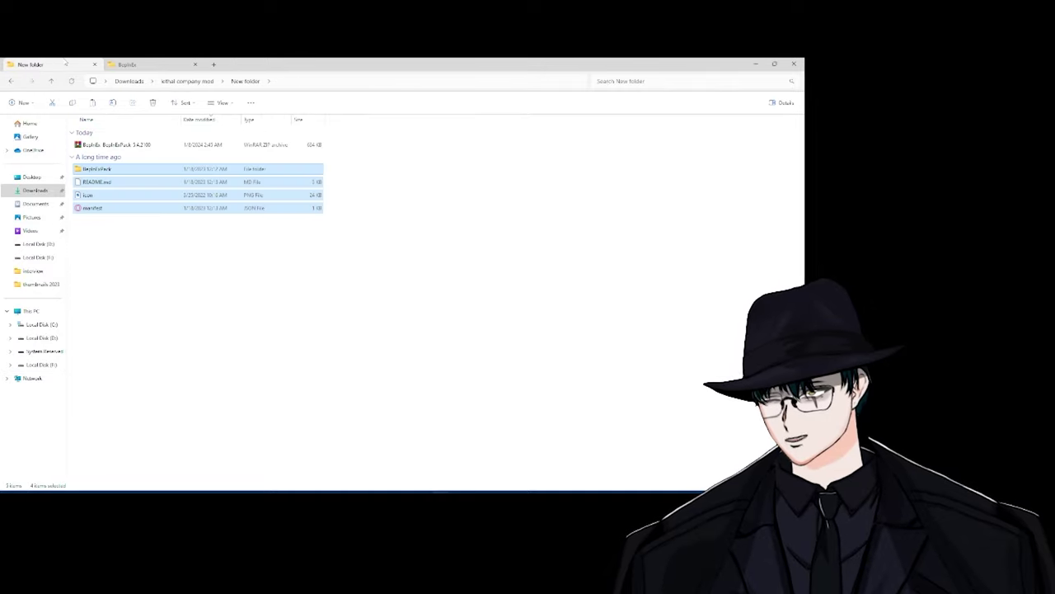
pyautogui.click(103, 278)
pyautogui.hotkey('alt', 'Up')
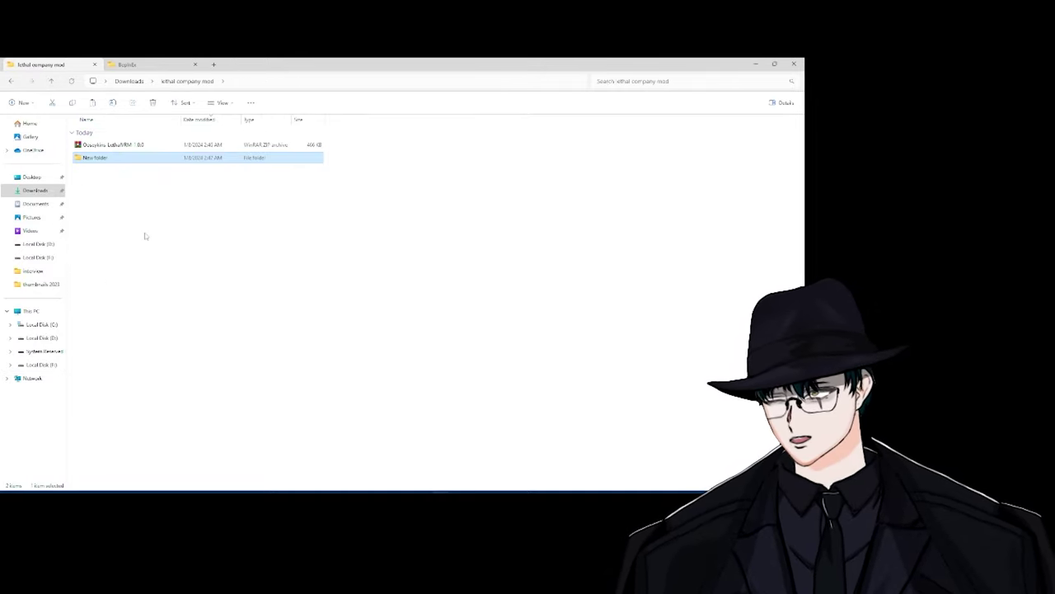
pyautogui.click(110, 145)
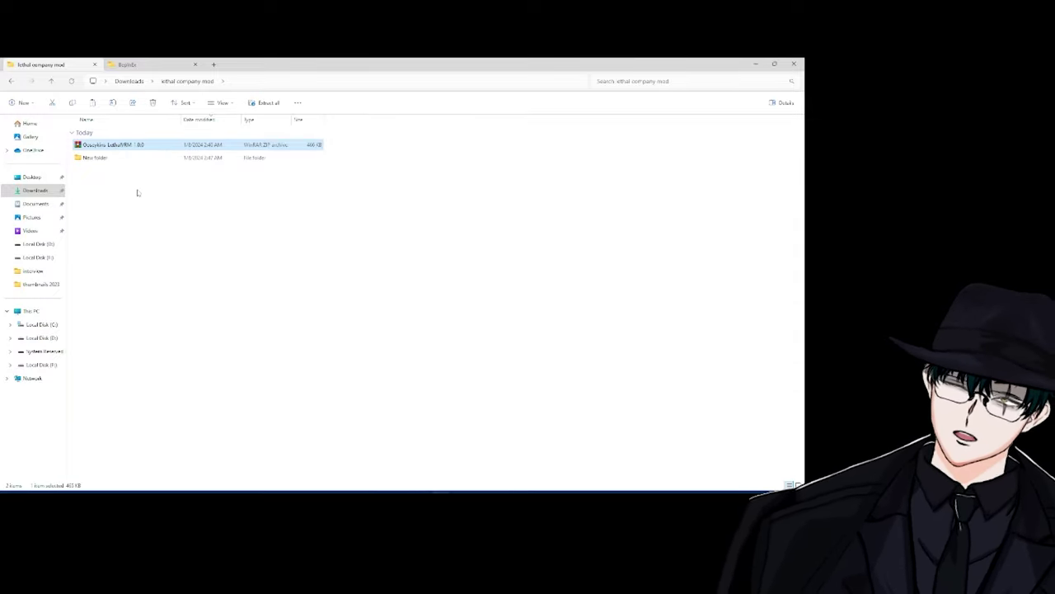
# - Create 'New folder (2)' and move the LethalVRM zip into it
pyautogui.click(105, 187)
pyautogui.rightClick(105, 188)
pyautogui.moveTo(128, 268)
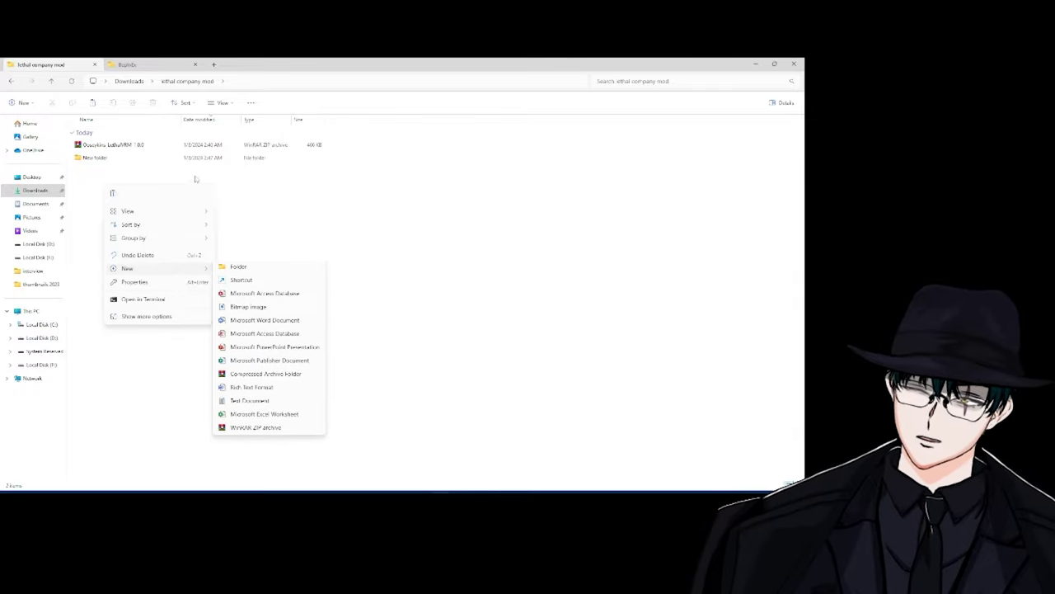
pyautogui.click(153, 160)
pyautogui.rightClick(141, 206)
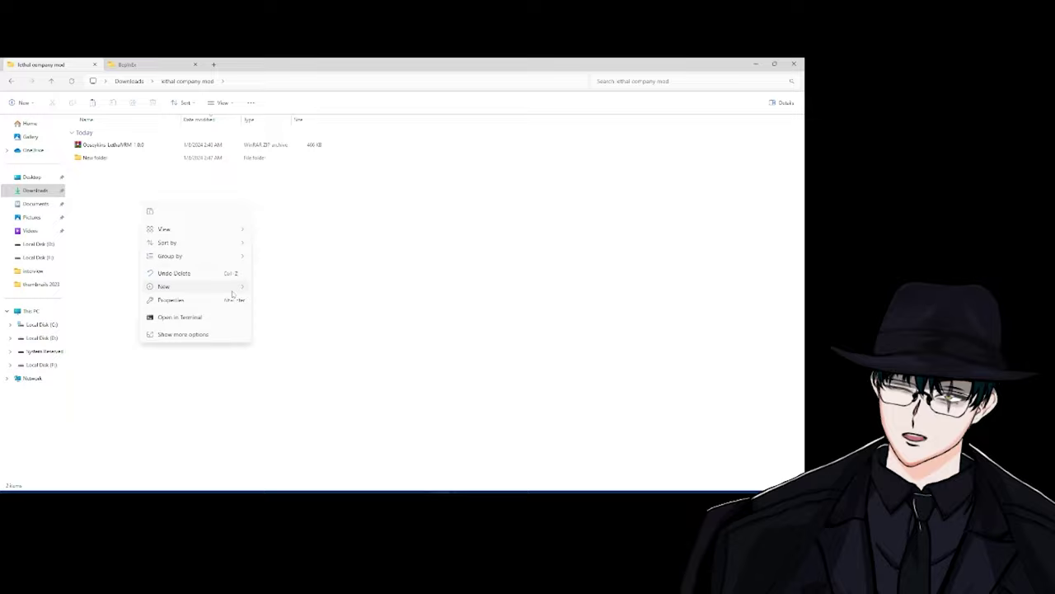
pyautogui.moveTo(190, 286)
pyautogui.click(275, 288)
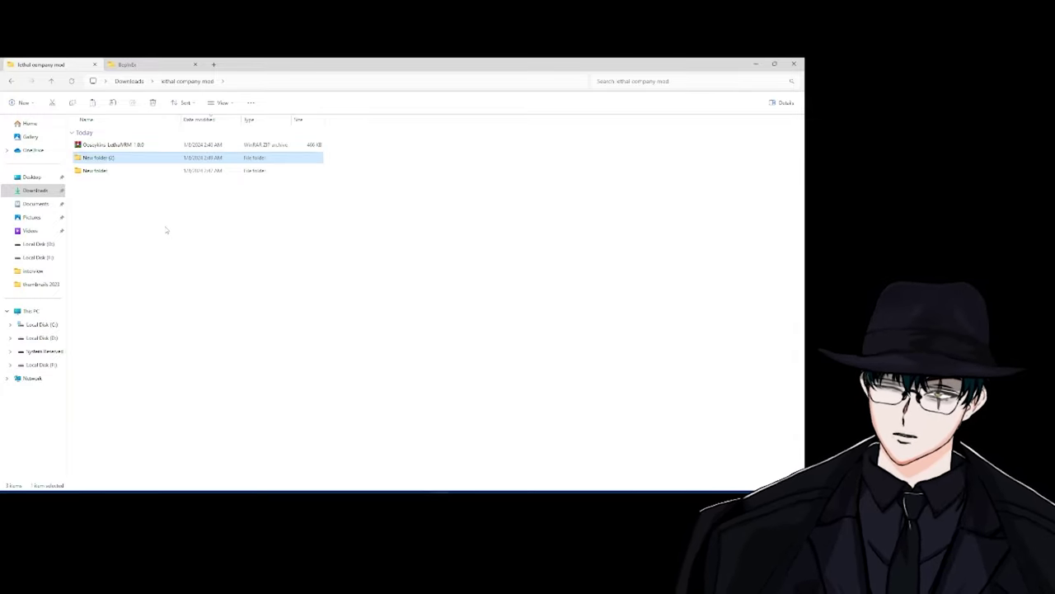
pyautogui.moveTo(107, 145); pyautogui.dragTo(114, 160)
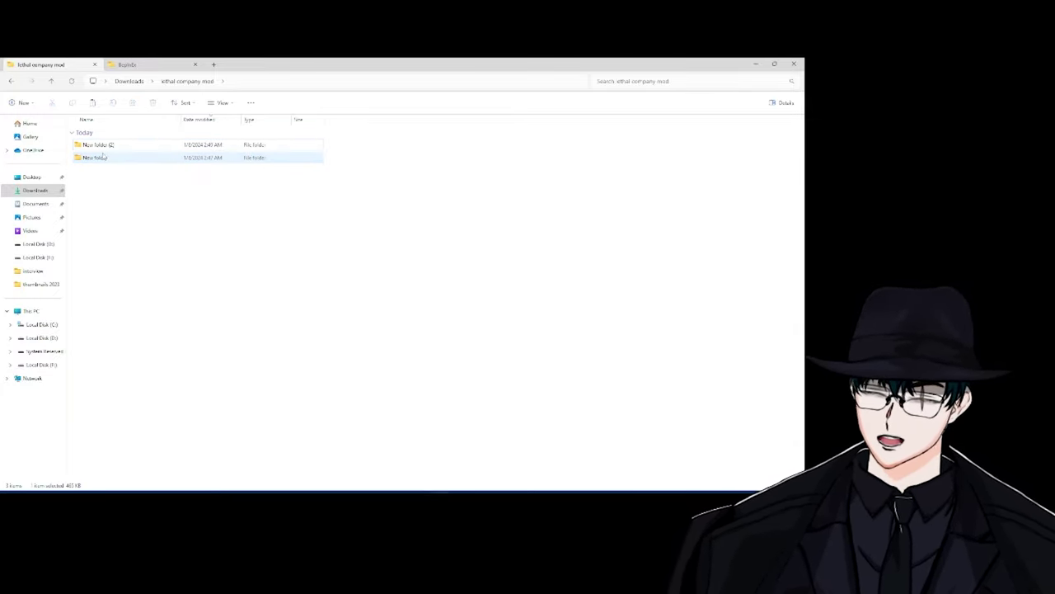
# - Extract the LethalVRM zip in New folder (2) and select its 13 plugin files
pyautogui.doubleClick(100, 145)
pyautogui.rightClick(99, 149)
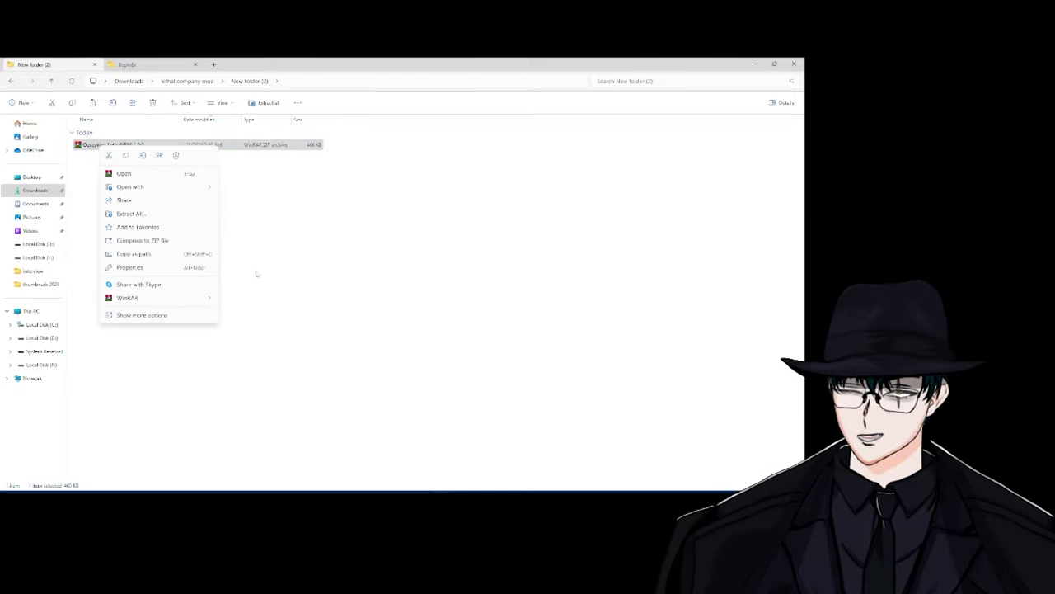
pyautogui.moveTo(128, 297)
pyautogui.click(249, 340)
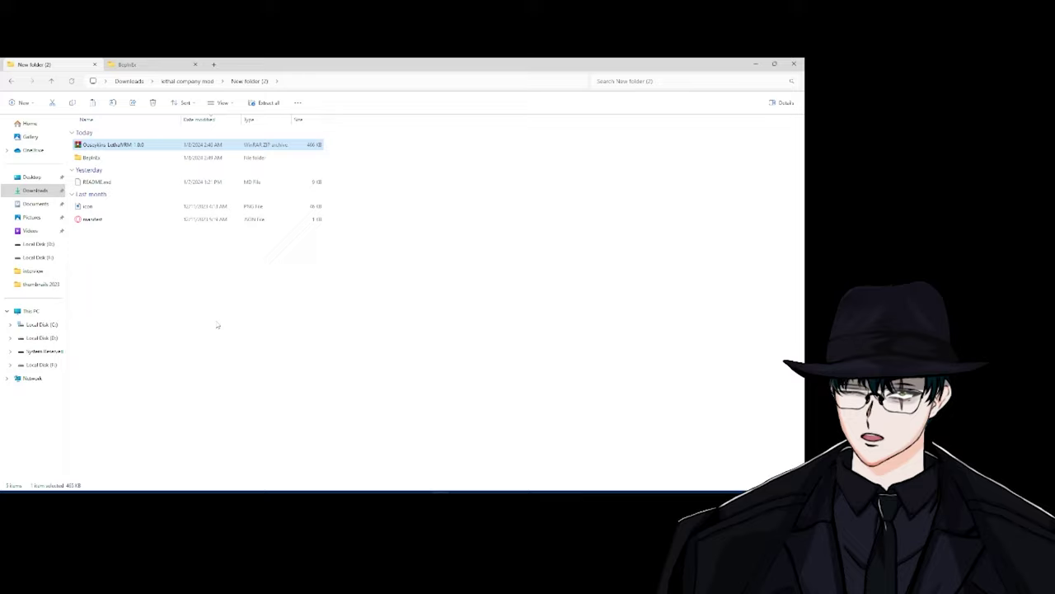
pyautogui.click(216, 324)
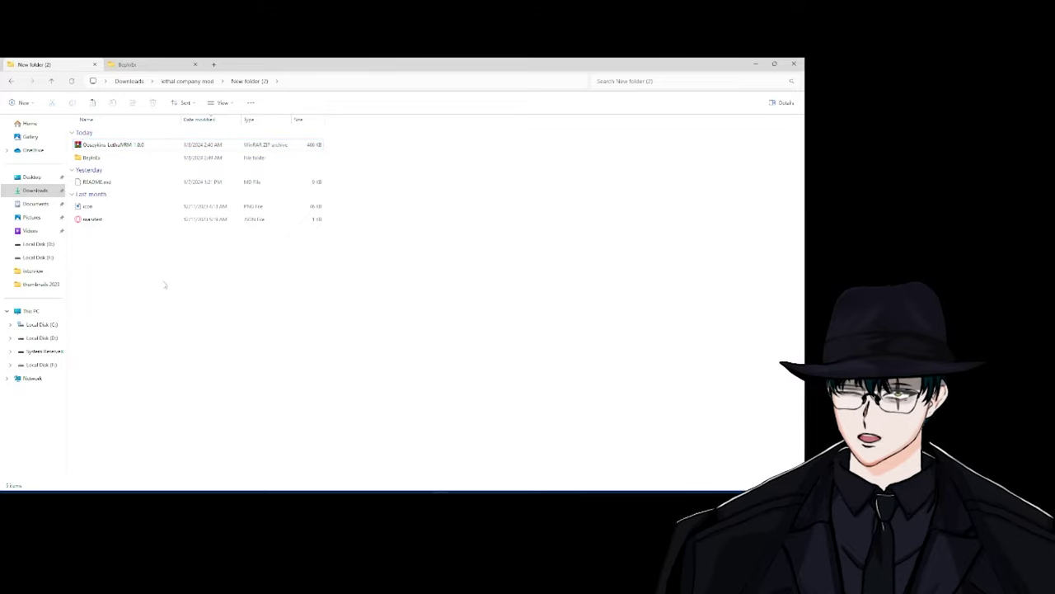
pyautogui.doubleClick(94, 157)
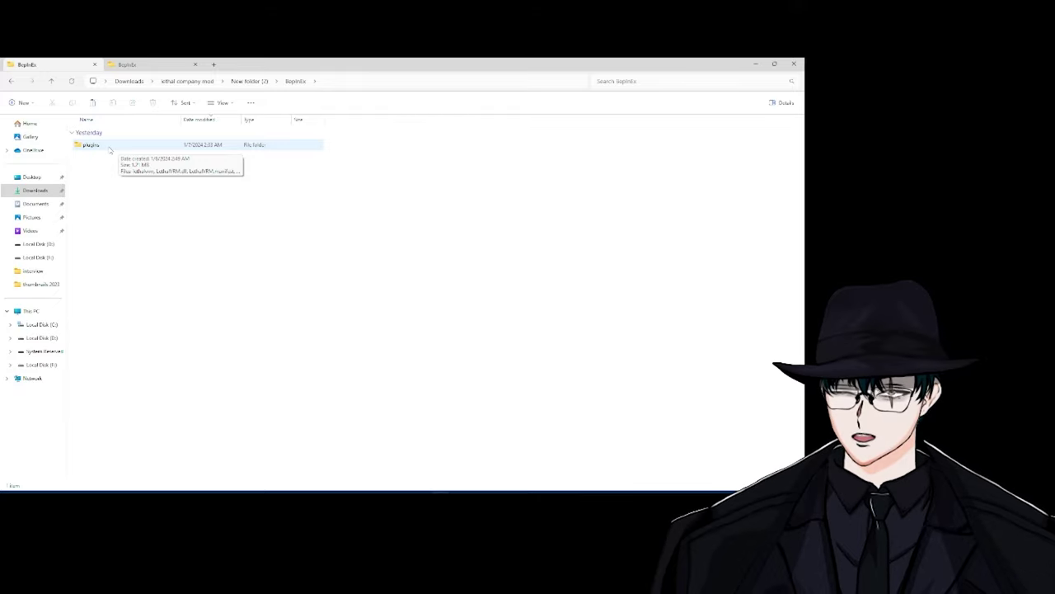
pyautogui.doubleClick(109, 149)
pyautogui.moveTo(108, 356); pyautogui.dragTo(105, 145)
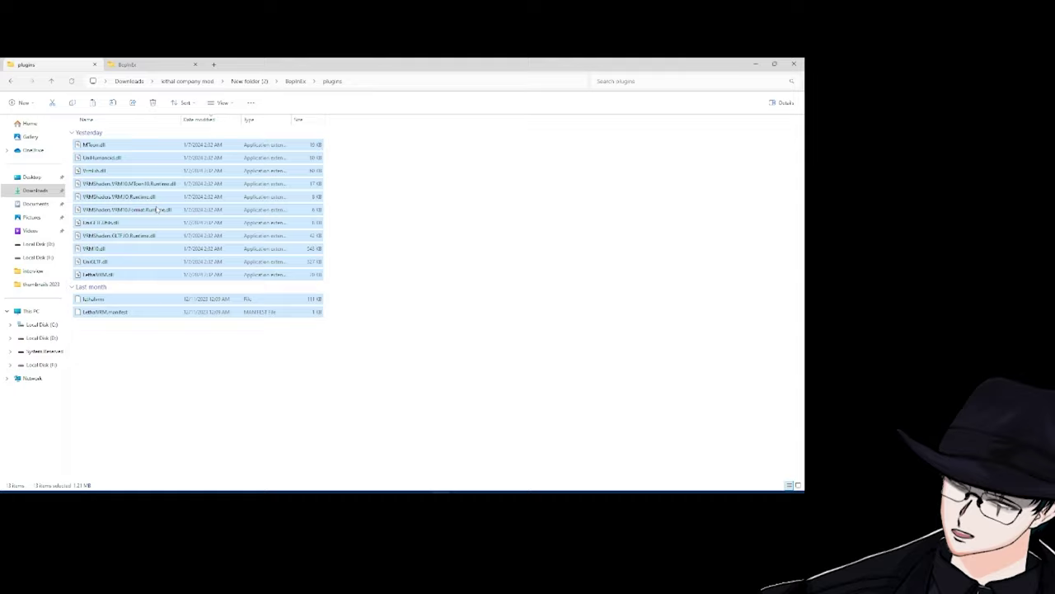
# - Paste the LethalVRM plugin files into the game's BepInEx\plugins folder
pyautogui.click(124, 64)
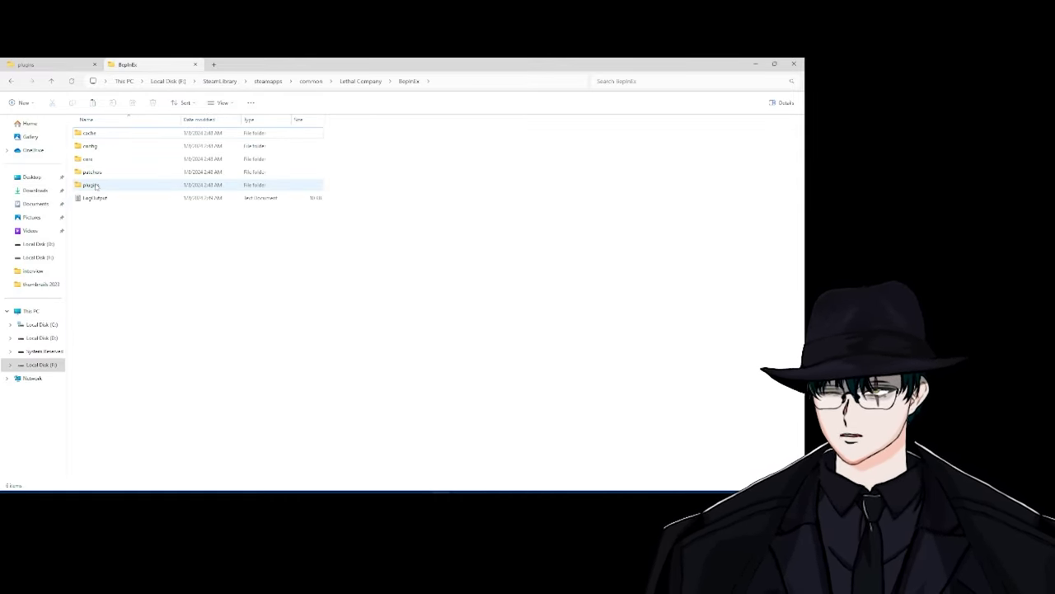
pyautogui.click(51, 81)
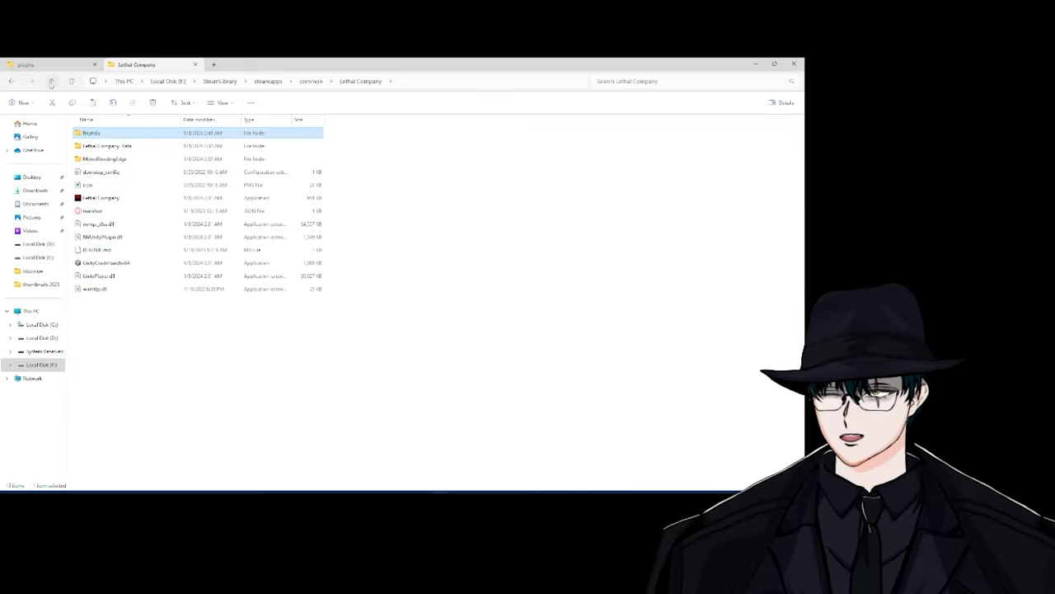
pyautogui.doubleClick(103, 136)
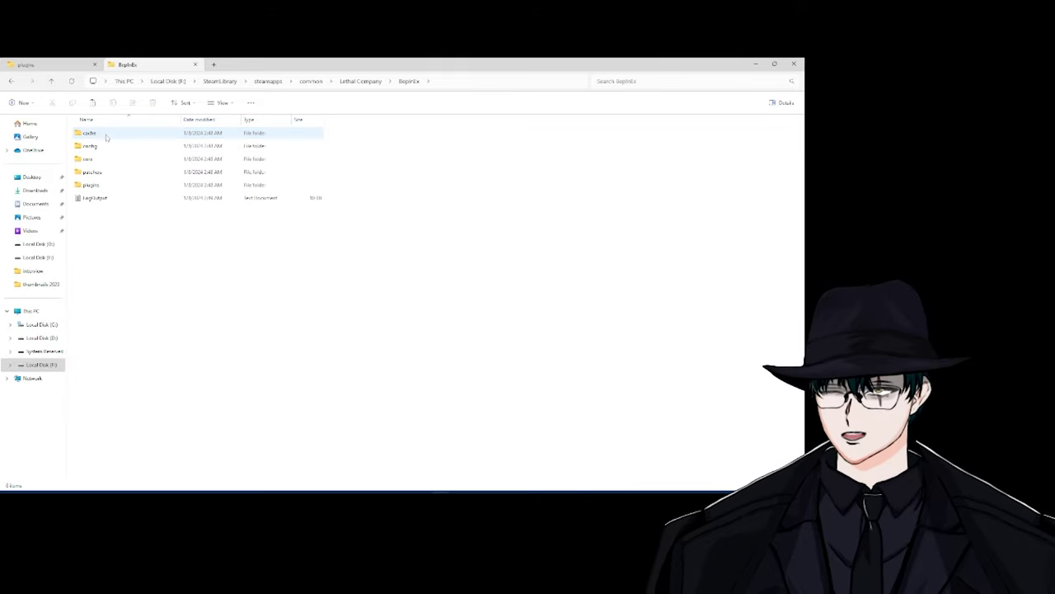
pyautogui.doubleClick(101, 188)
pyautogui.hotkey('ctrl', 'v')
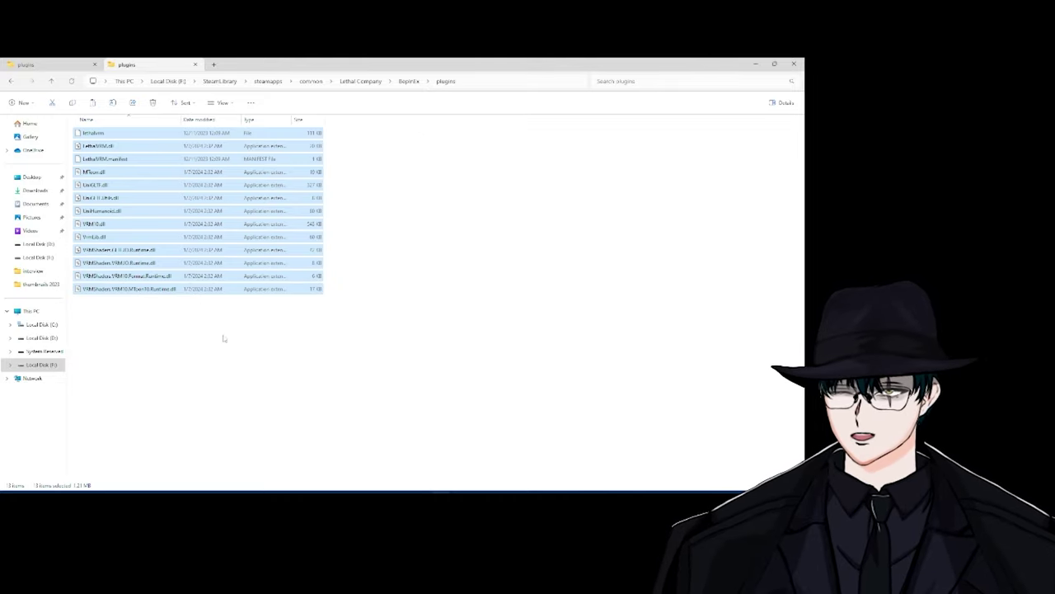
pyautogui.click(230, 353)
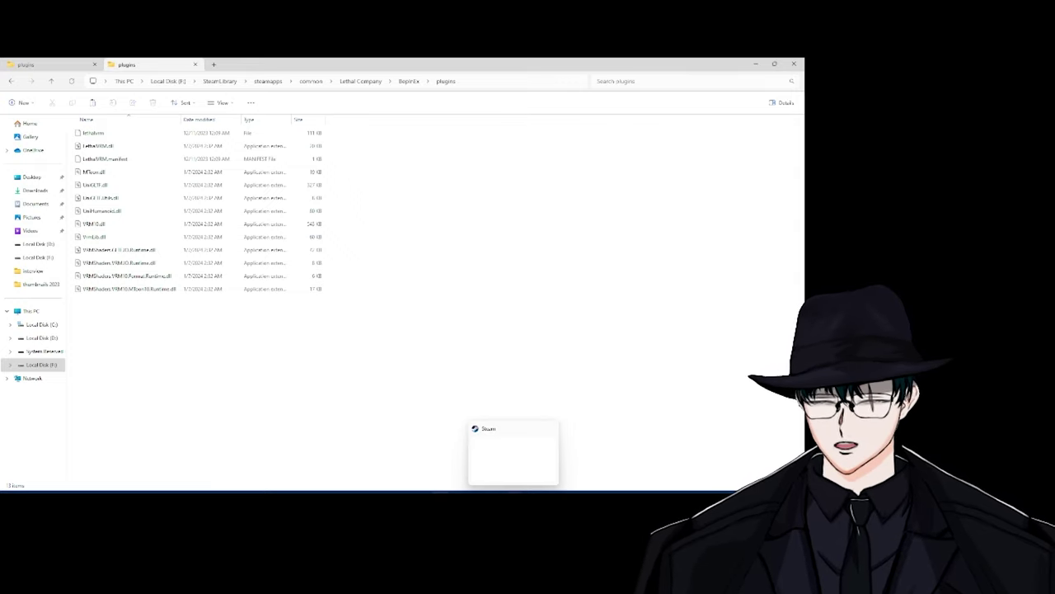
# - Relaunch Lethal Company from the Steam library and bring its BepInEx console forward
pyautogui.click(513, 454)
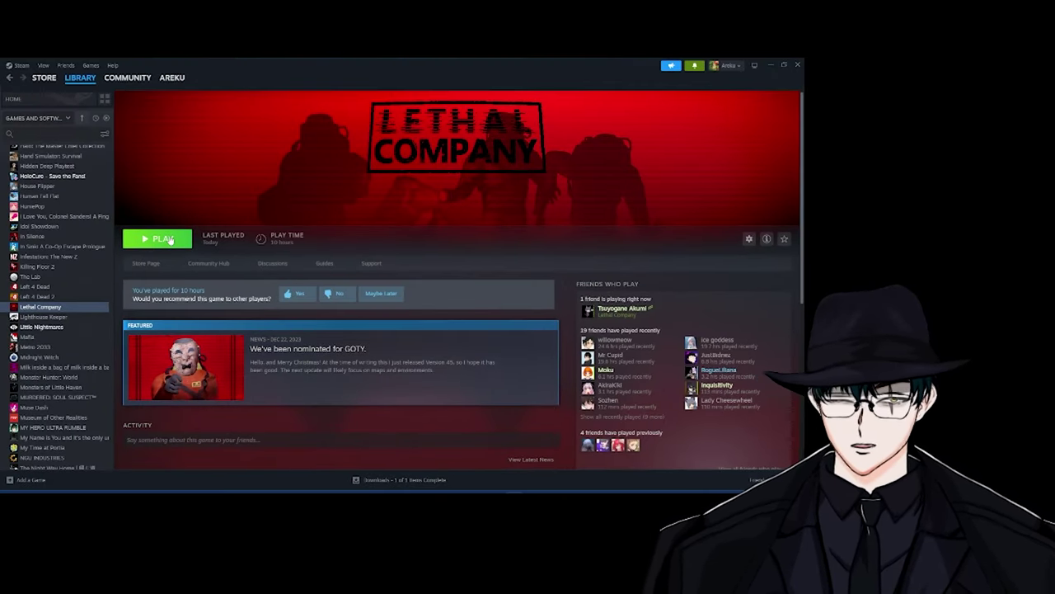
pyautogui.click(163, 238)
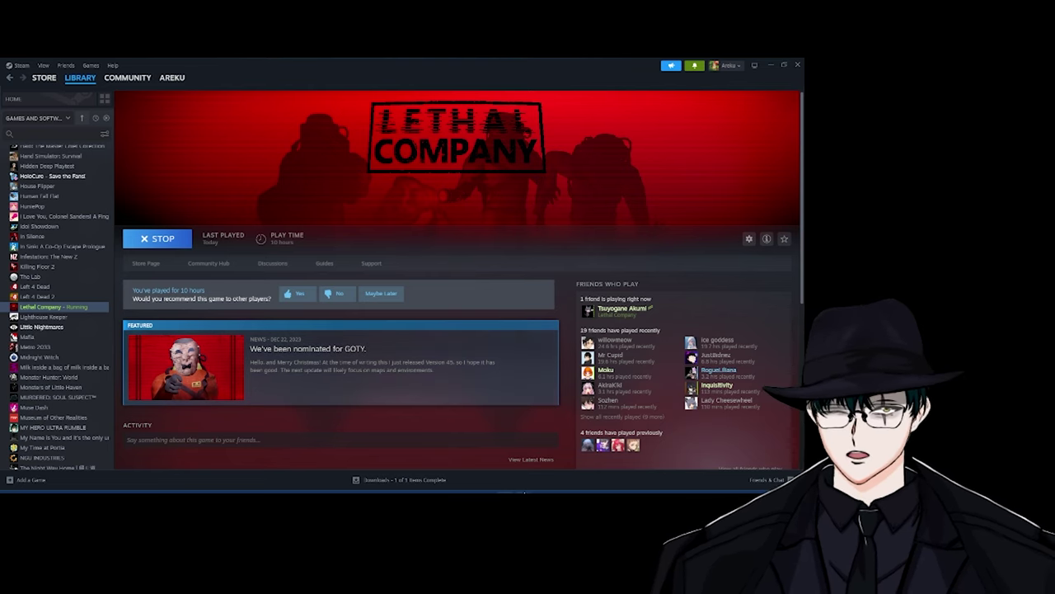
pyautogui.moveTo(524, 491)
pyautogui.click(491, 458)
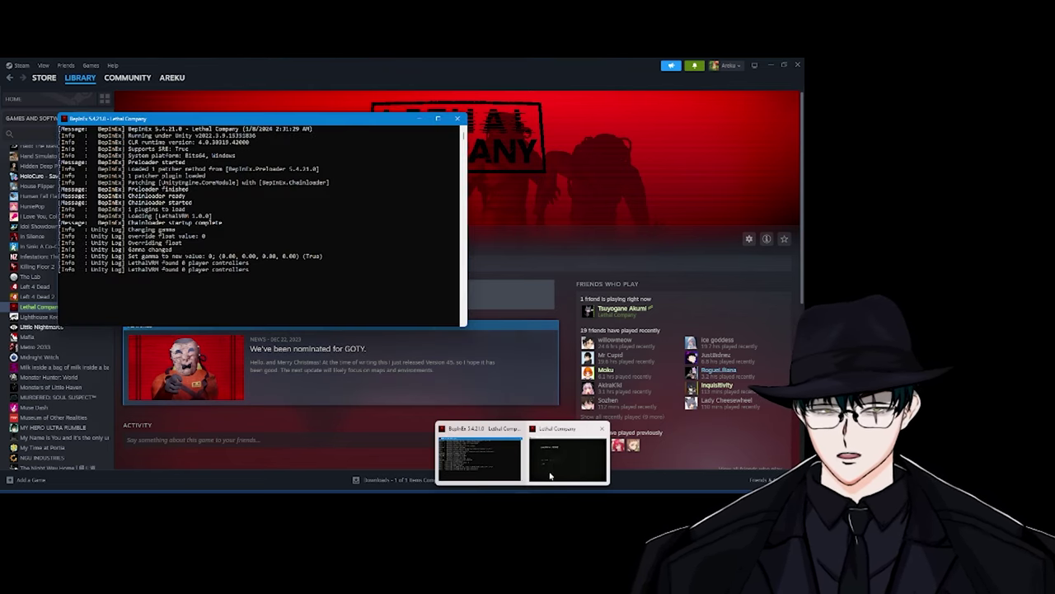
# - Rearrange the BepInEx console and game windows so both are visible
pyautogui.click(569, 460)
pyautogui.moveTo(105, 120); pyautogui.dragTo(86, 154)
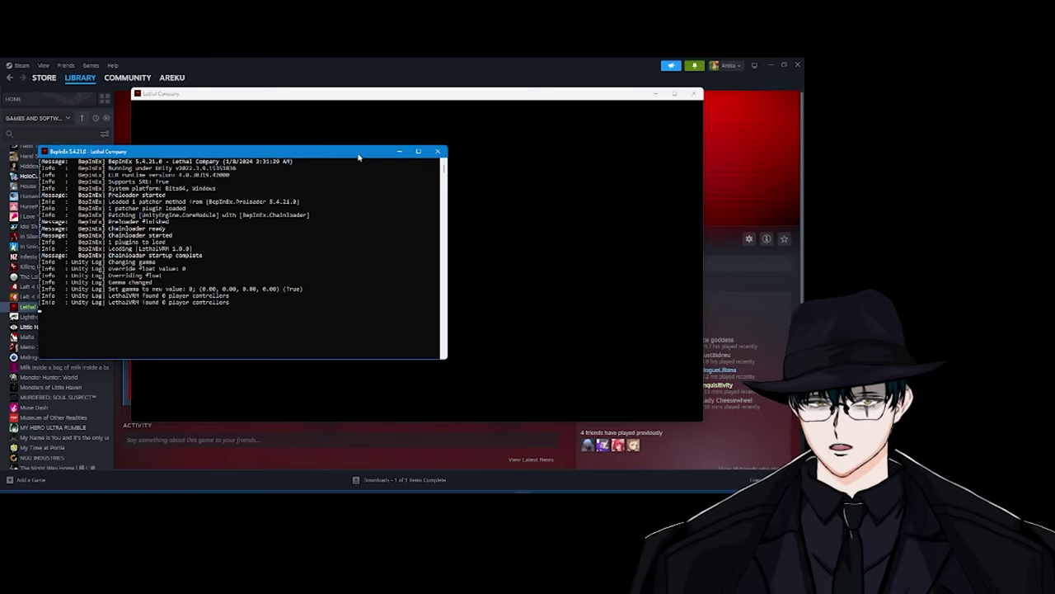
pyautogui.moveTo(358, 156)
pyautogui.mouseDown()
pyautogui.moveTo(316, 155)
pyautogui.moveTo(340, 153)
pyautogui.mouseUp()
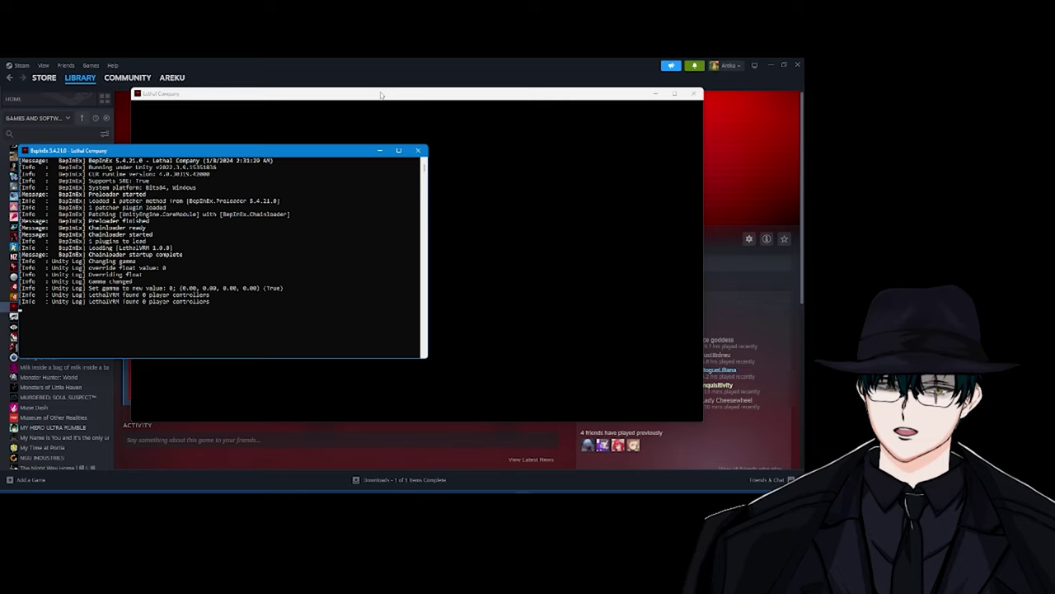
pyautogui.moveTo(387, 97); pyautogui.dragTo(372, 104)
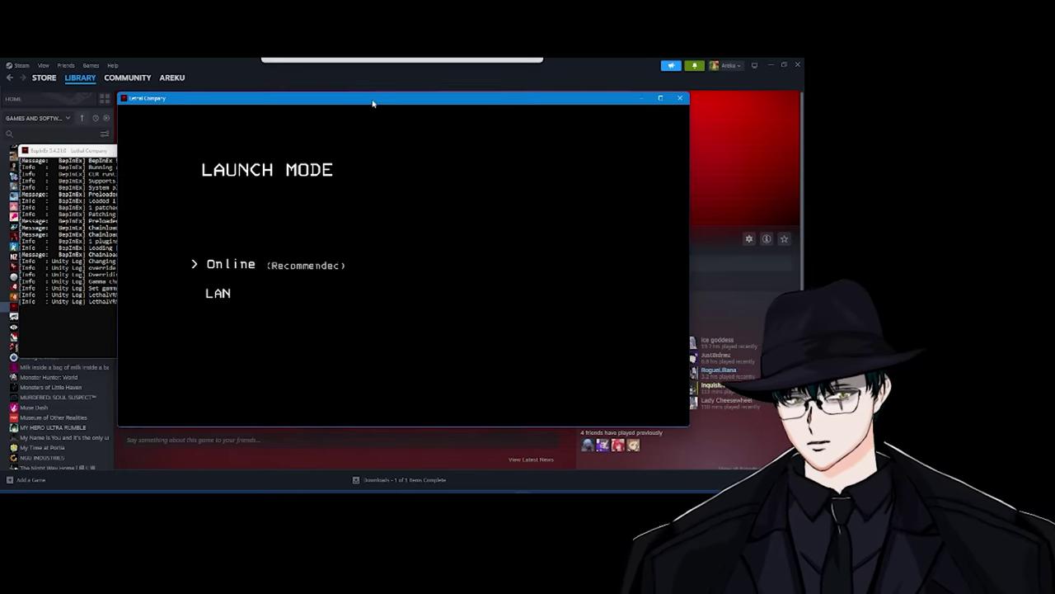
# - Start Lethal Company in Online mode and check the console's LethalVRM log
pyautogui.click(99, 152)
pyautogui.click(426, 153)
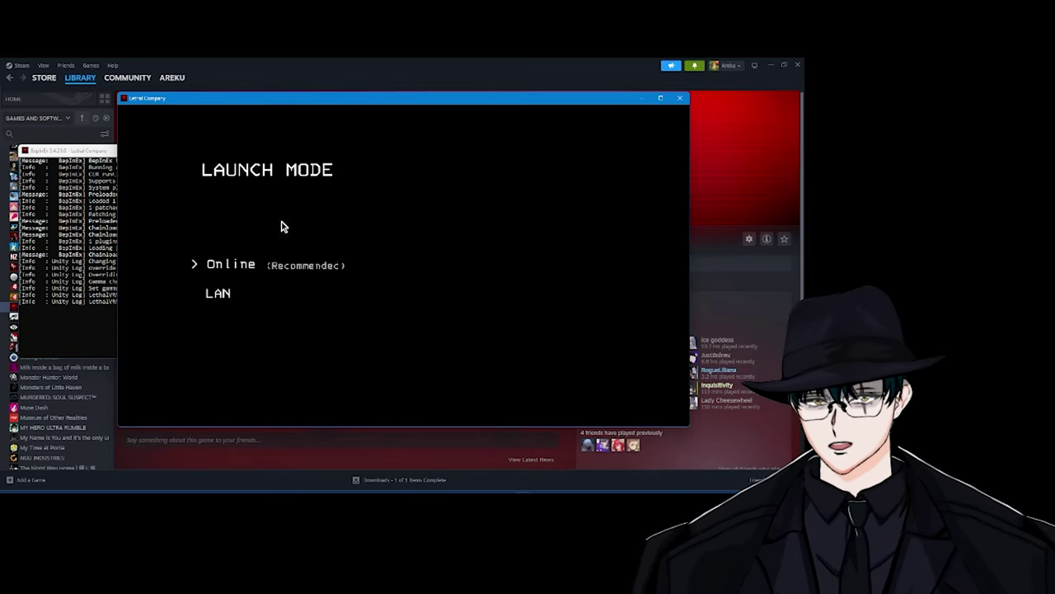
pyautogui.click(246, 265)
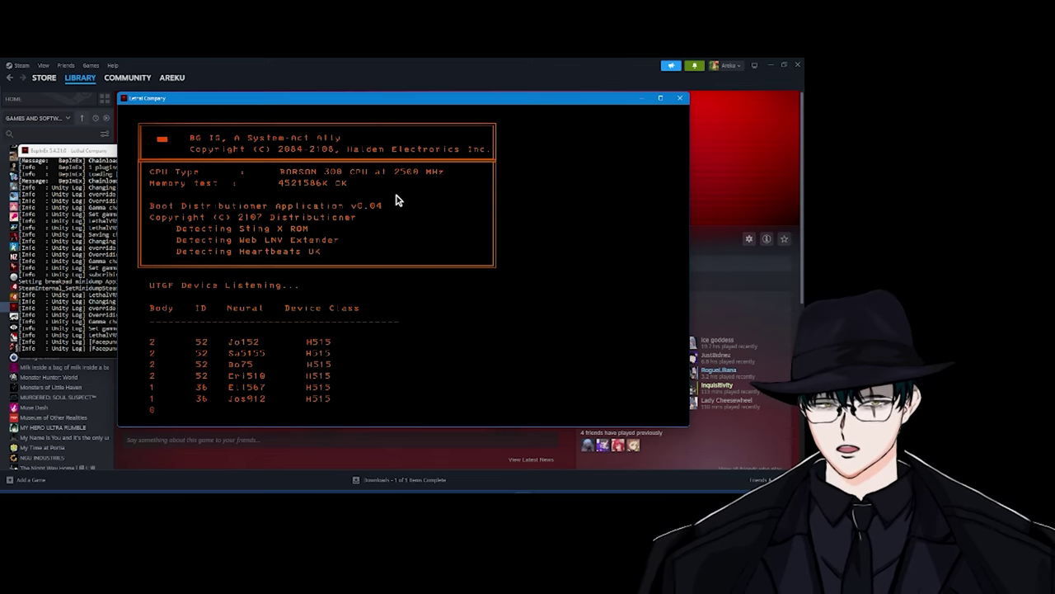
pyautogui.click(99, 151)
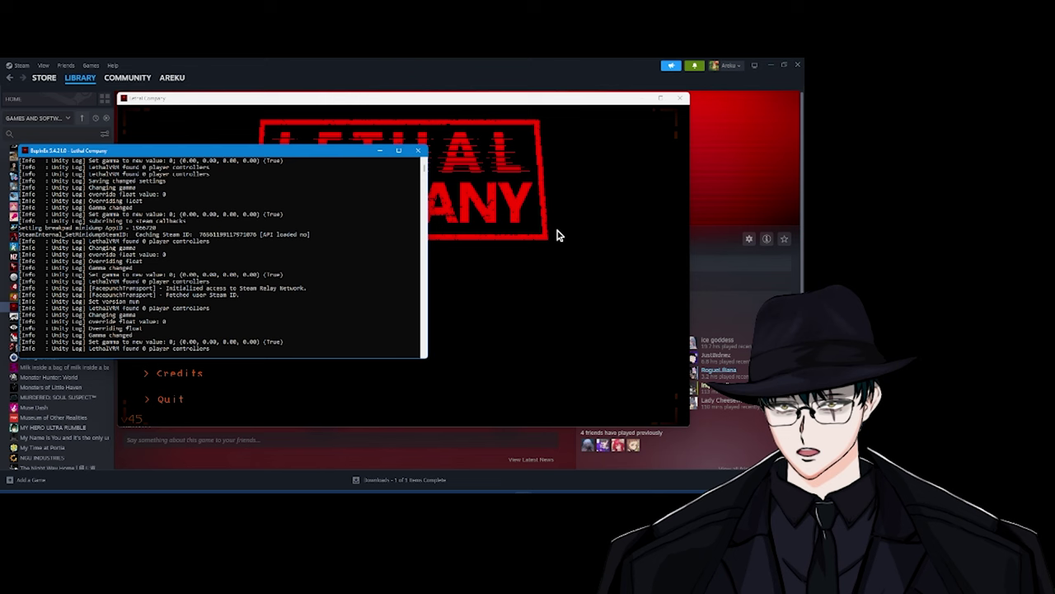
# - Host a friends-only lobby, load into the ship and read the LethalVRM console log
pyautogui.click(492, 219)
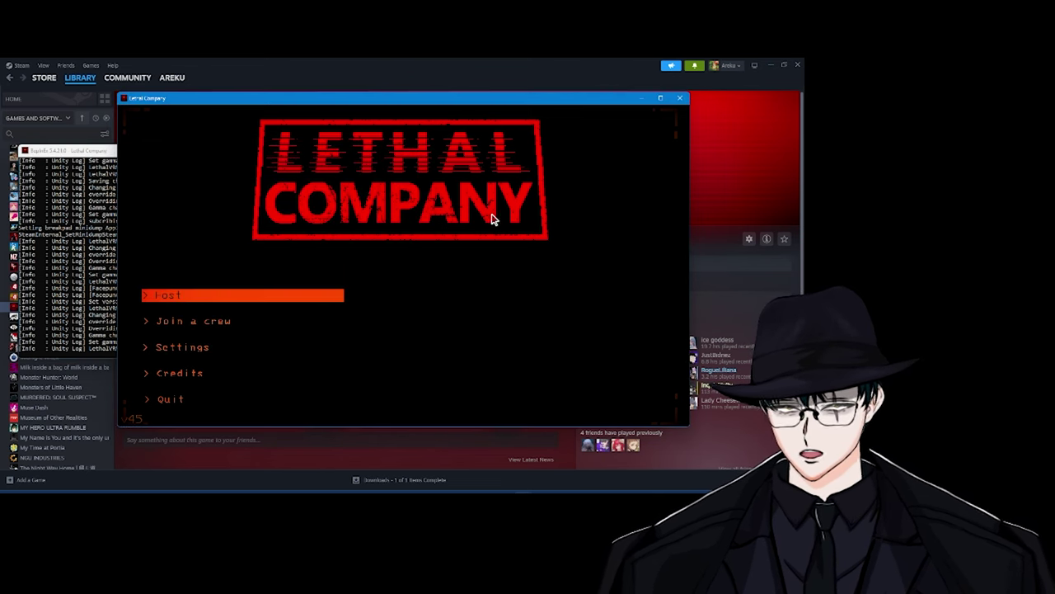
pyautogui.click(198, 299)
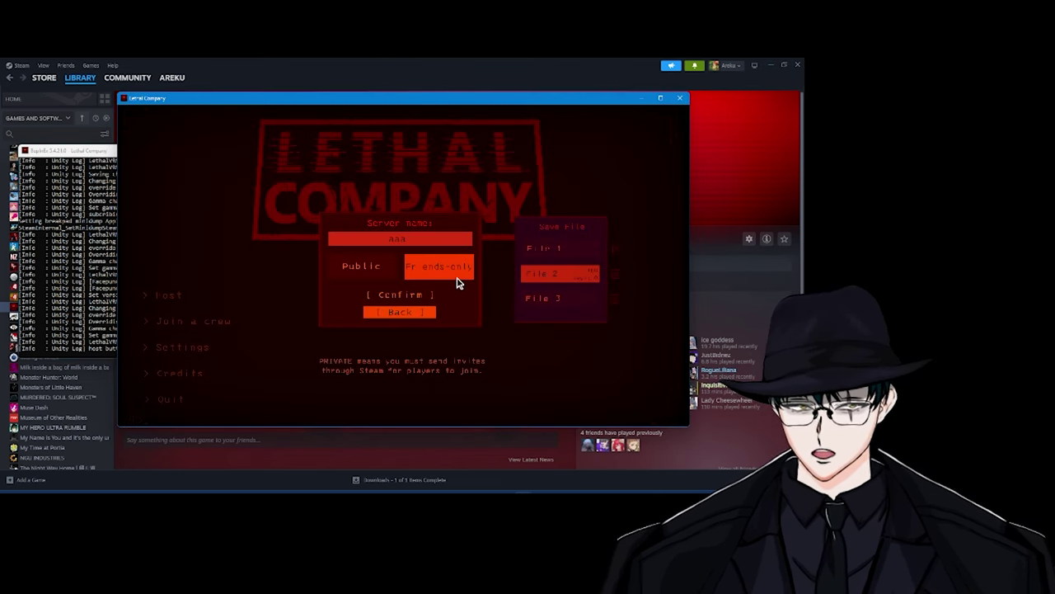
pyautogui.click(413, 293)
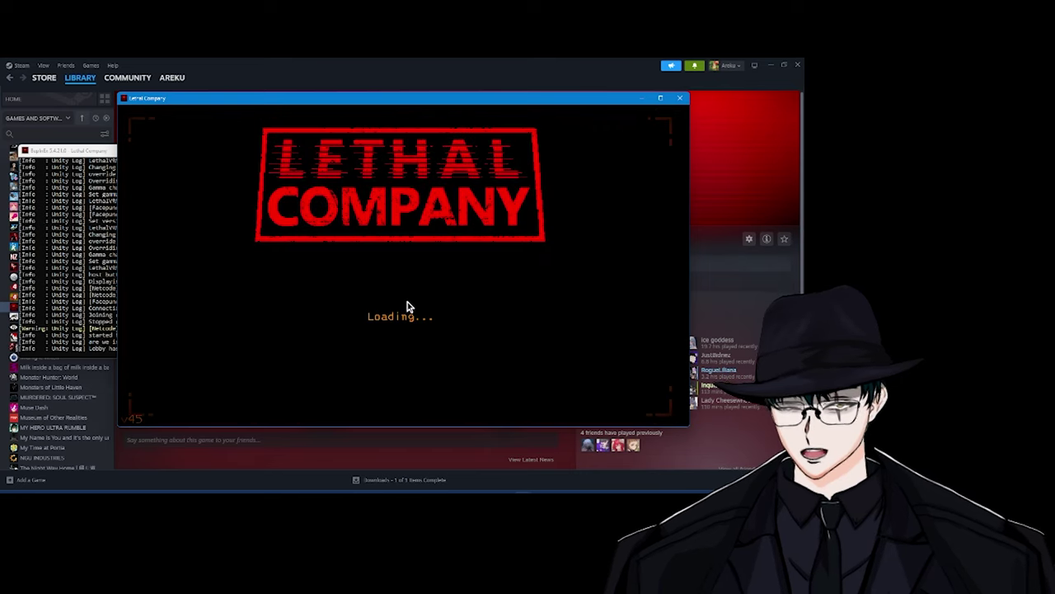
pyautogui.click(90, 231)
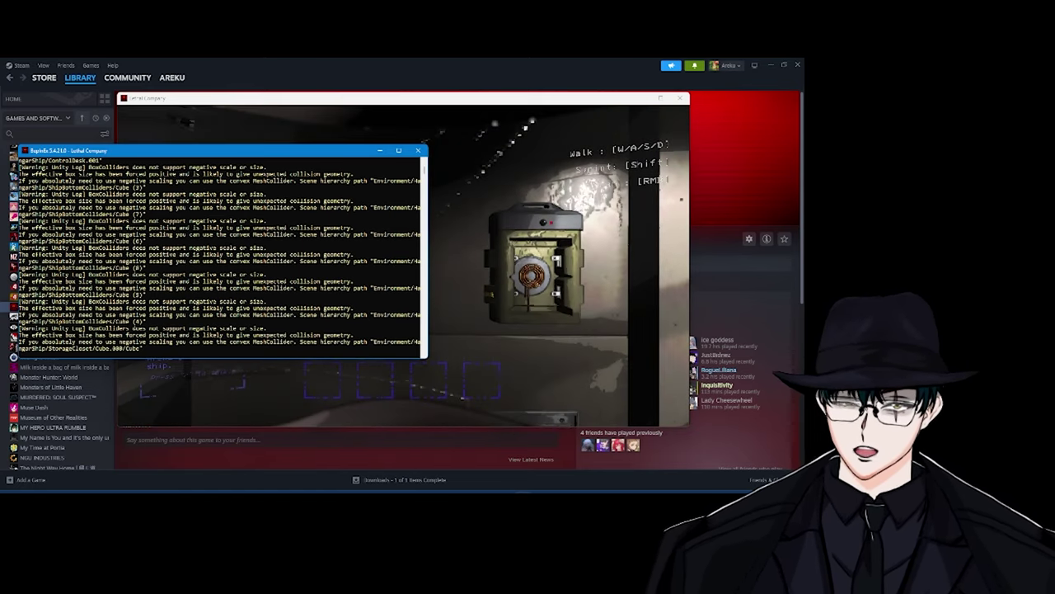
pyautogui.hotkey('alt', 'Tab')
pyautogui.hotkey('alt', 'Tab')
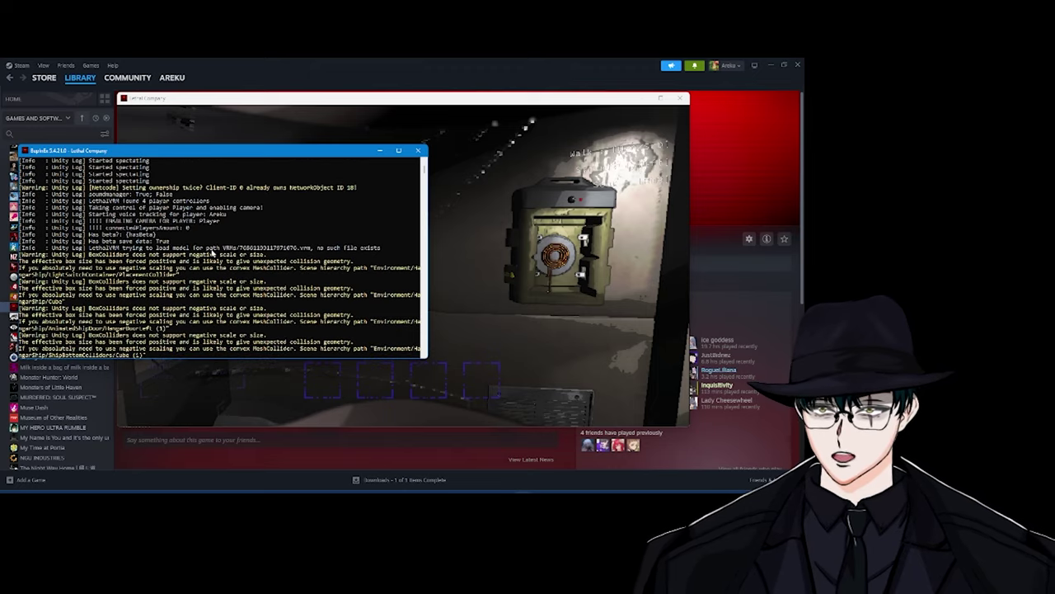
pyautogui.hotkey('alt', 'Tab')
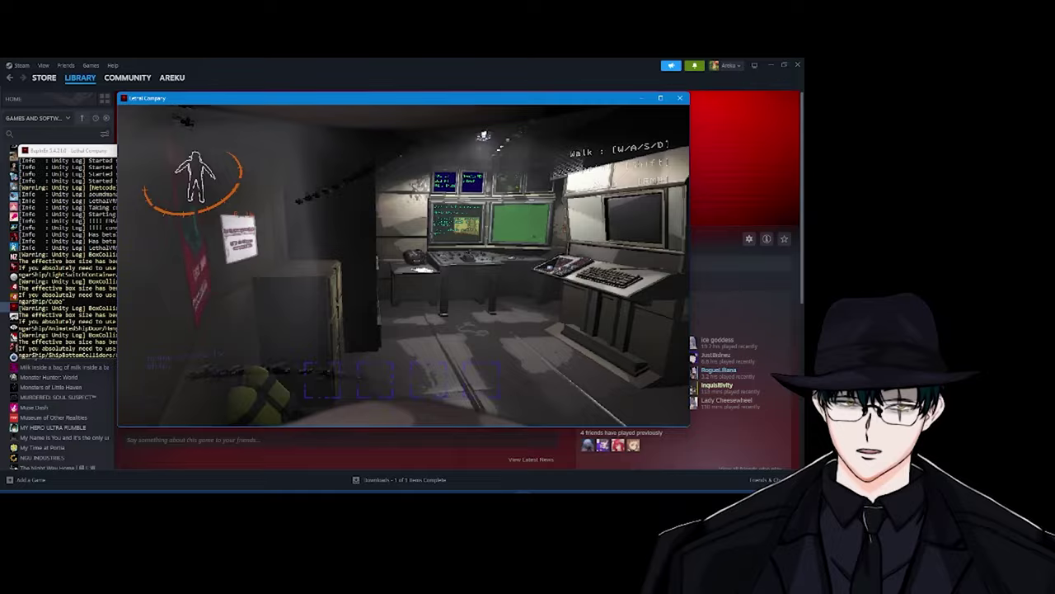
pyautogui.press('w')
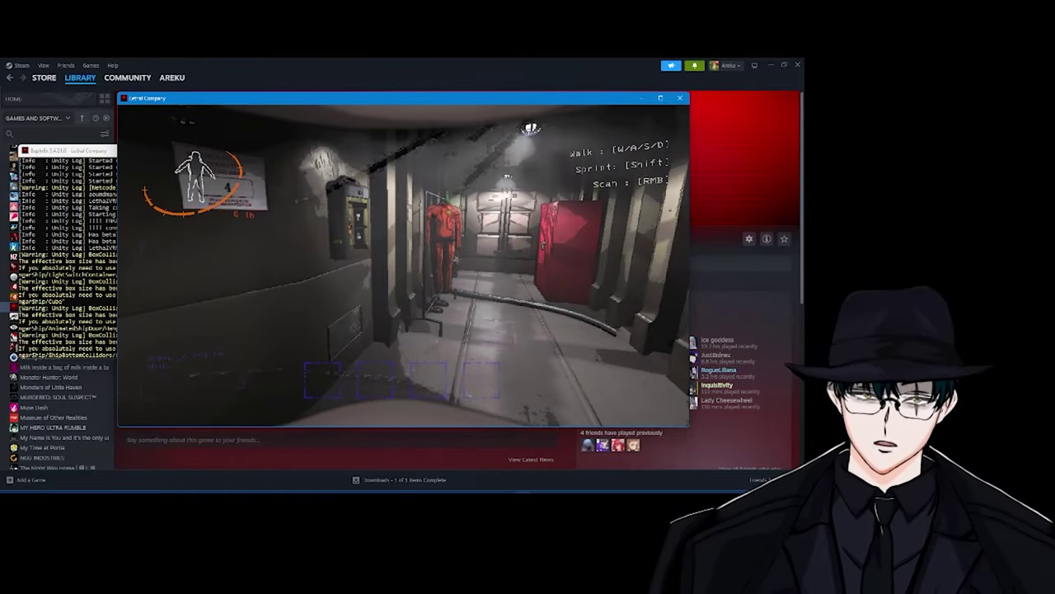
# - Leave the session from the pause menu and quit the game from the main menu
pyautogui.press('Escape')
pyautogui.click(221, 367)
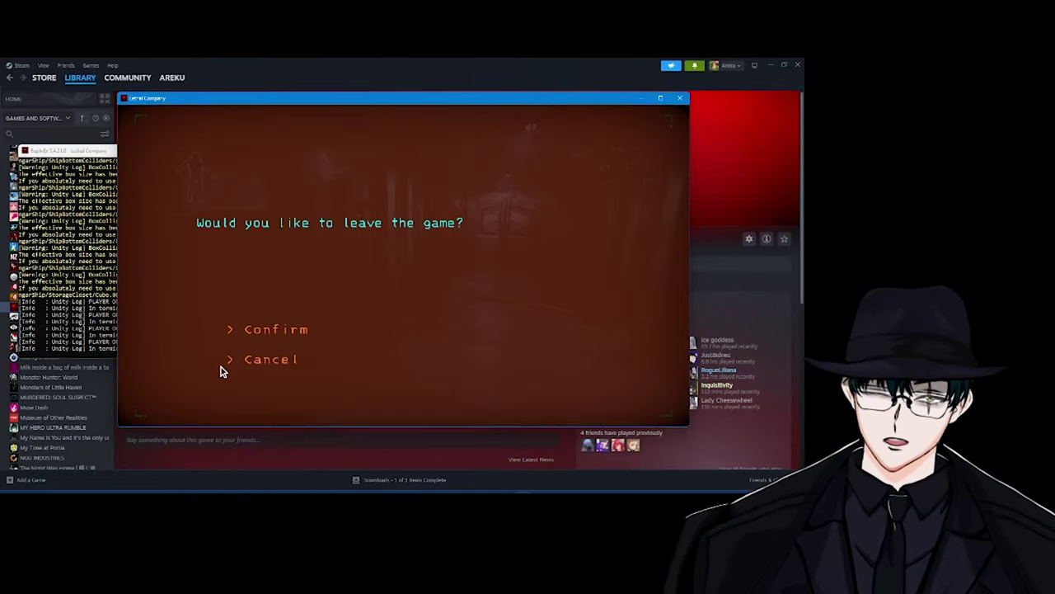
pyautogui.click(275, 331)
pyautogui.click(180, 399)
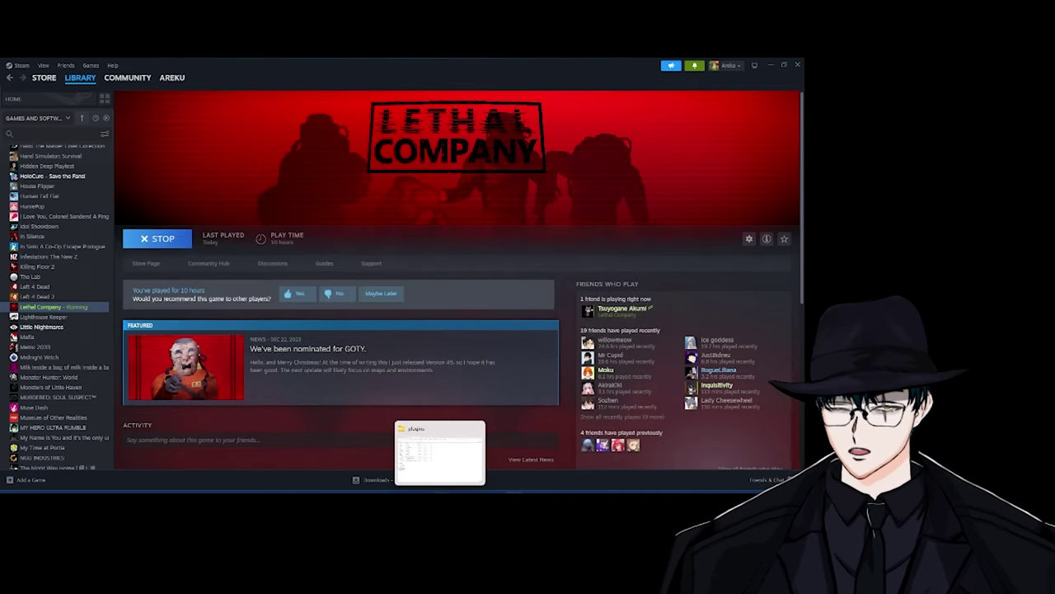
# - Go up from plugins to the Lethal Company folder, open VRMs, and return to Steam
pyautogui.click(437, 457)
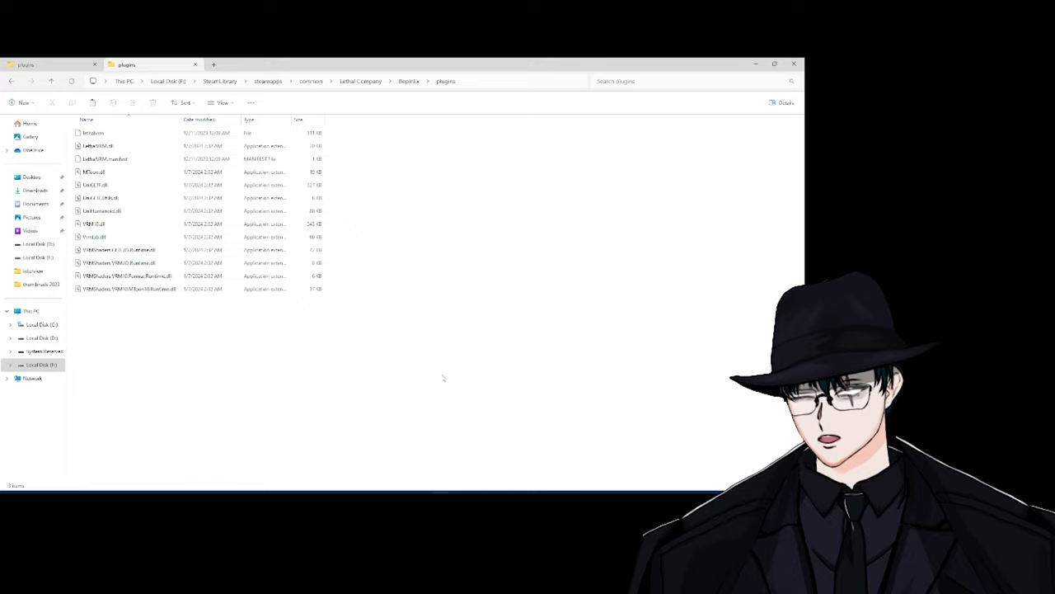
pyautogui.click(51, 82)
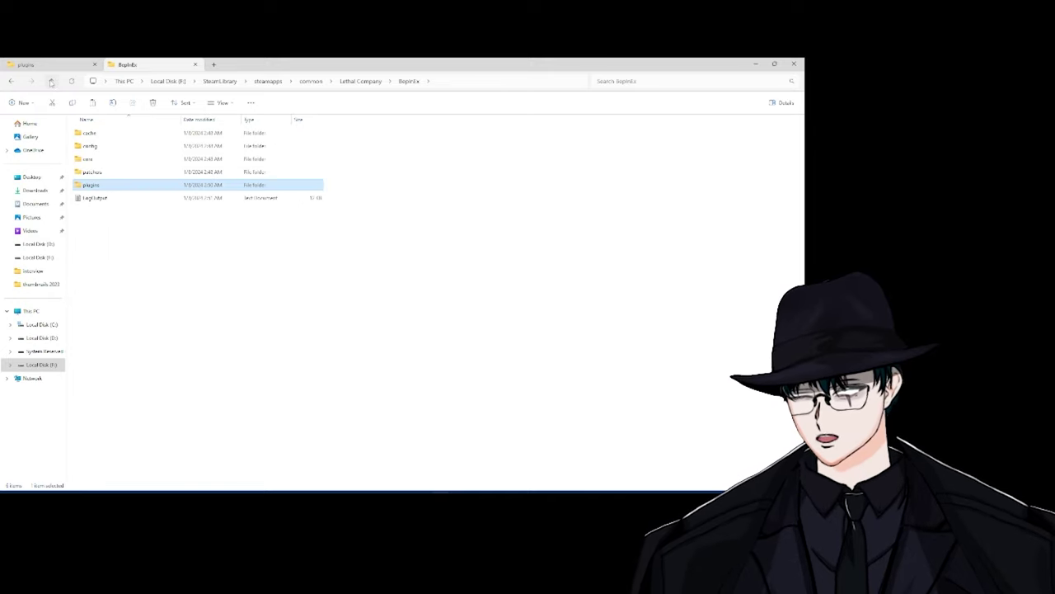
pyautogui.click(51, 82)
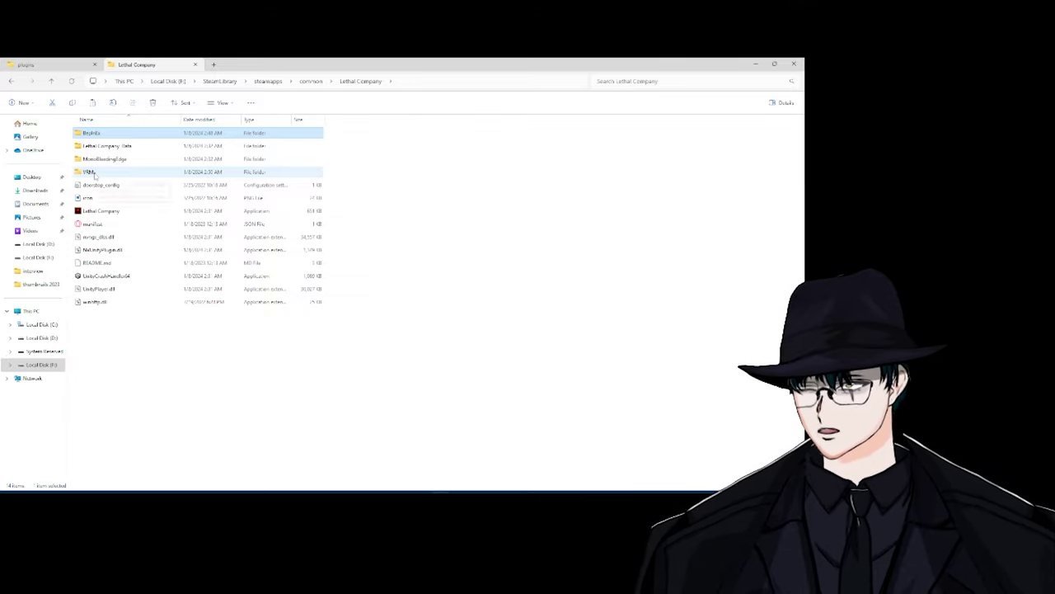
pyautogui.doubleClick(95, 175)
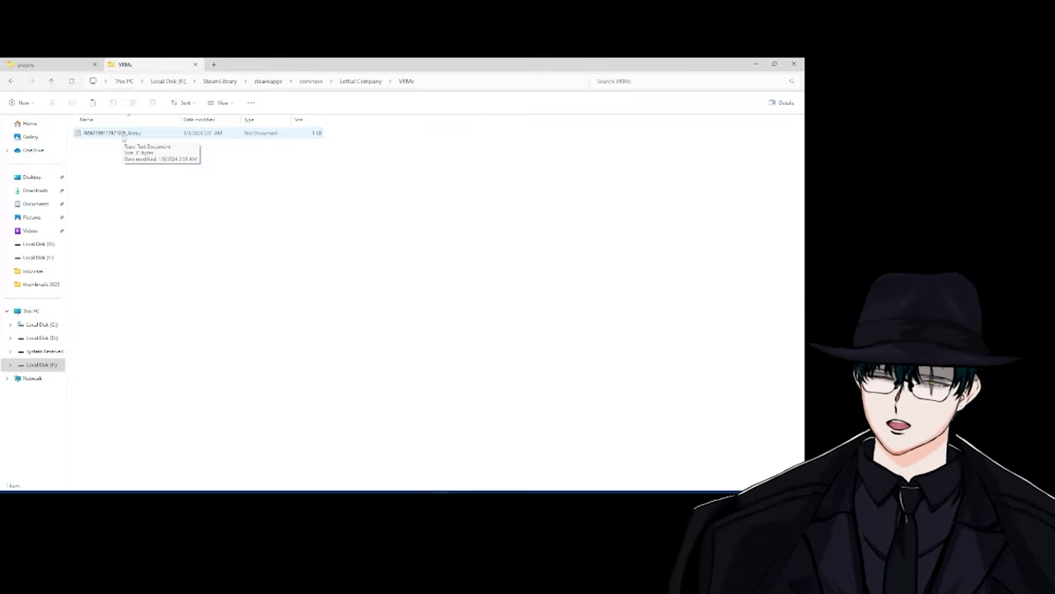
pyautogui.moveTo(495, 498)
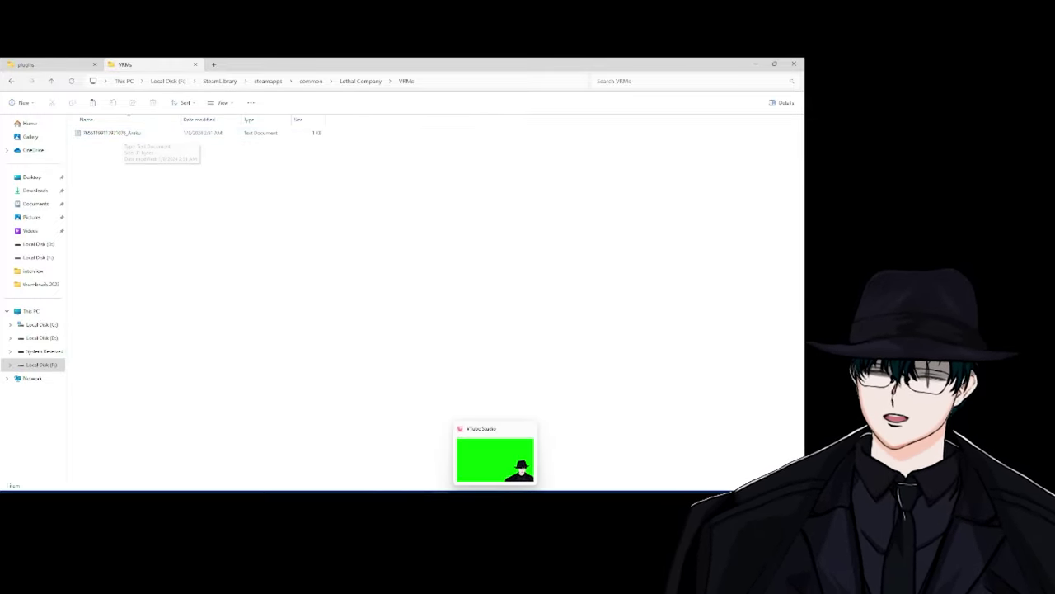
pyautogui.click(504, 497)
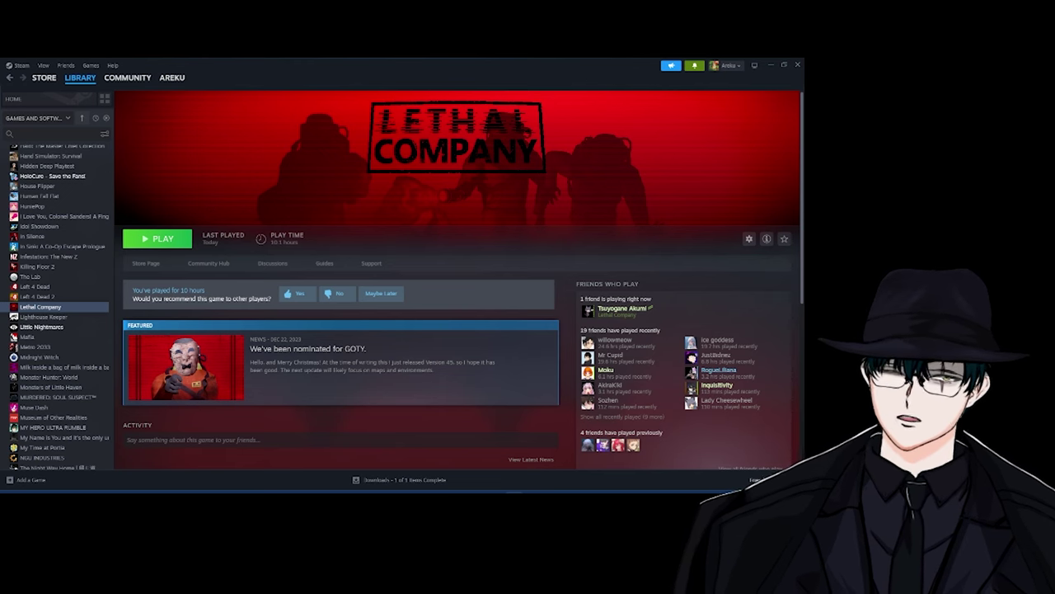
# - Open your own Steam profile from the Friends list to find the Steam ID, then return to VRMs
pyautogui.click(759, 479)
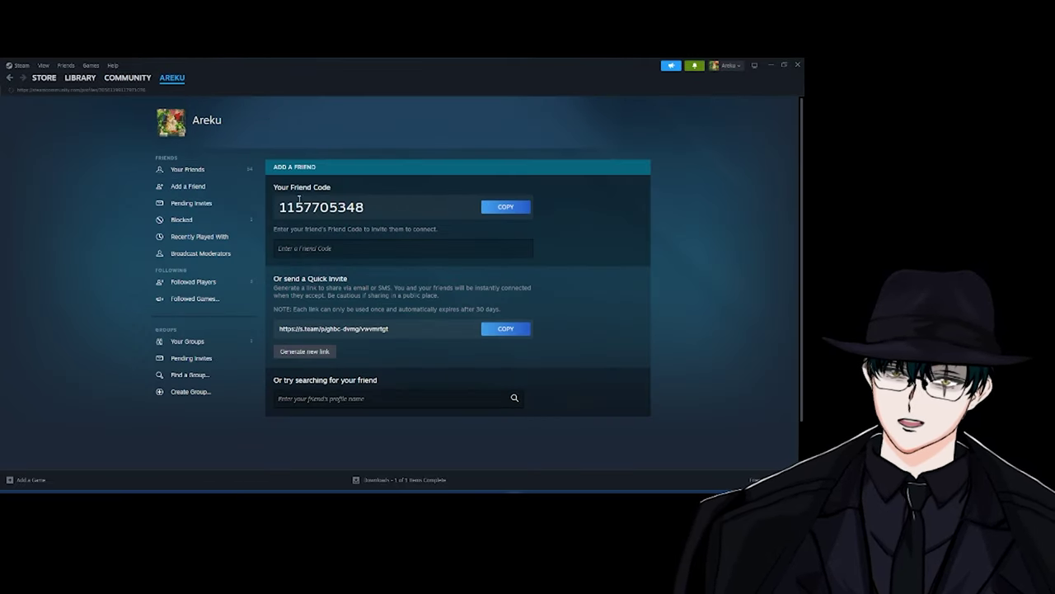
pyautogui.click(206, 120)
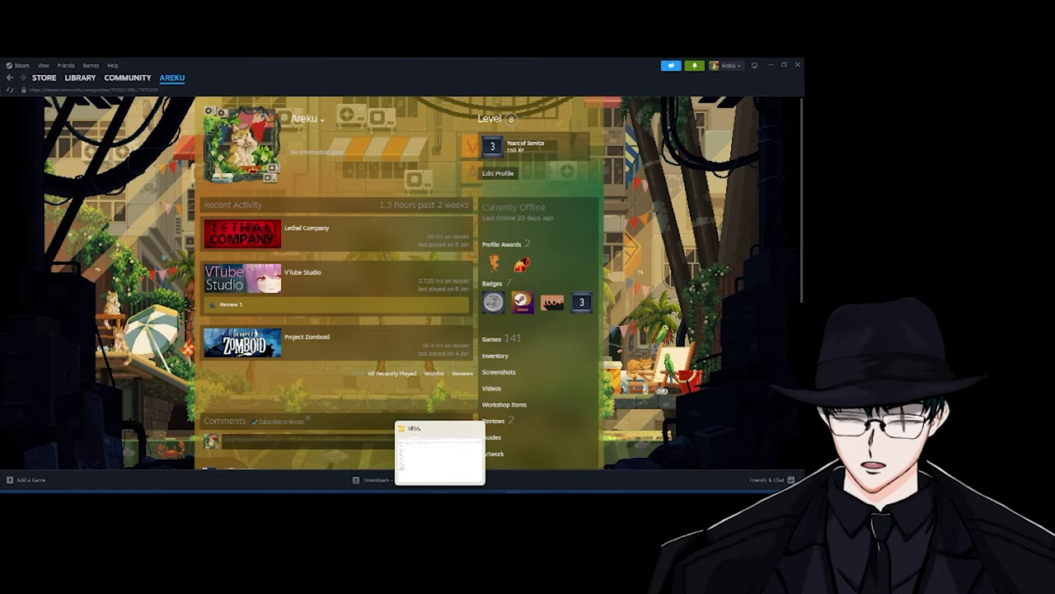
pyautogui.click(457, 453)
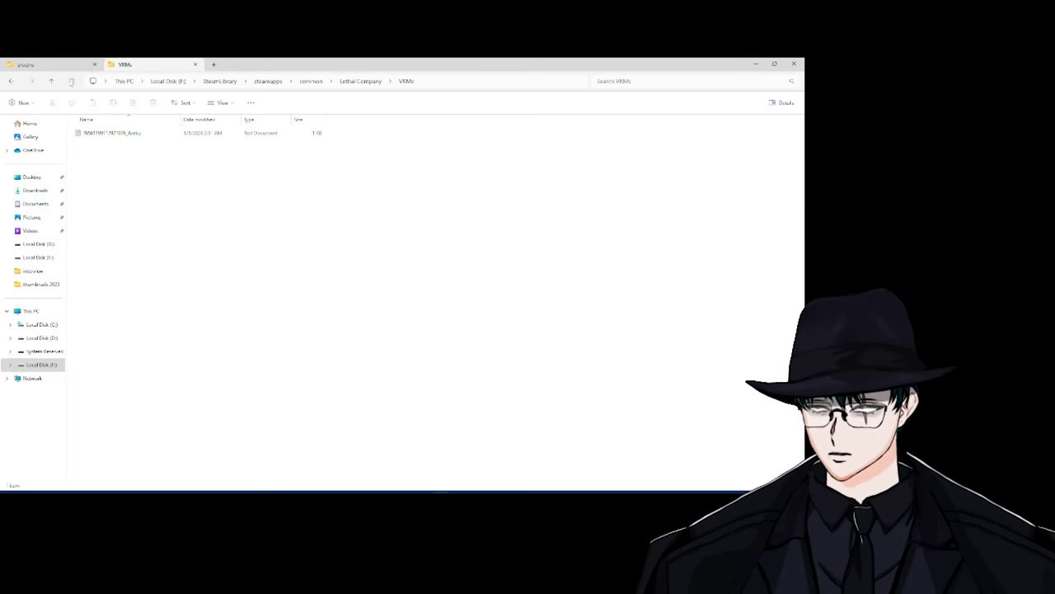
# - Open the Downloads '3d model' folder and select the edited VTuber .vrm file
pyautogui.hotkey('ctrl', 'Tab')
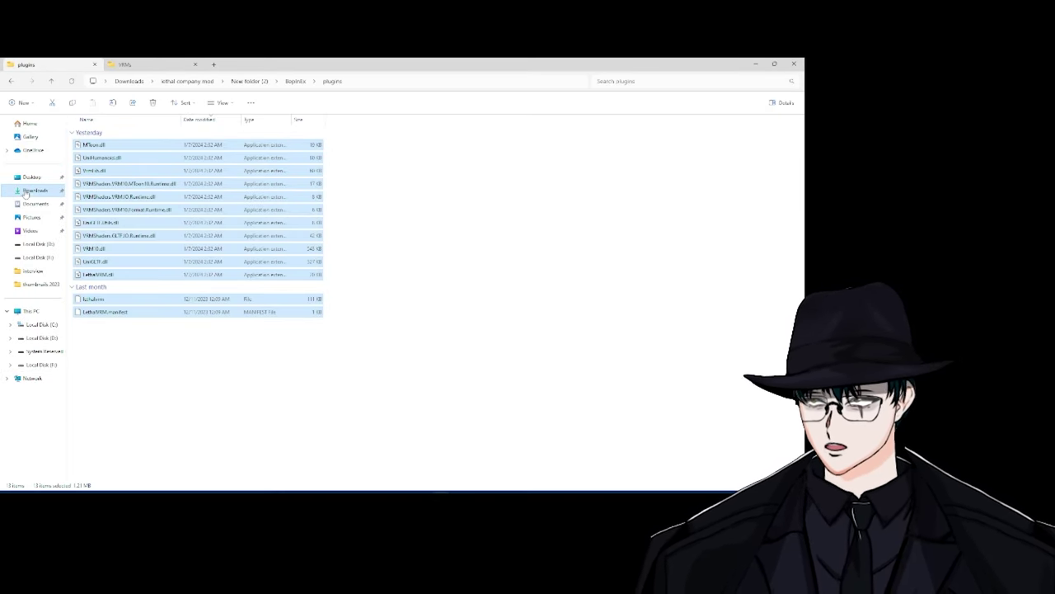
pyautogui.click(26, 193)
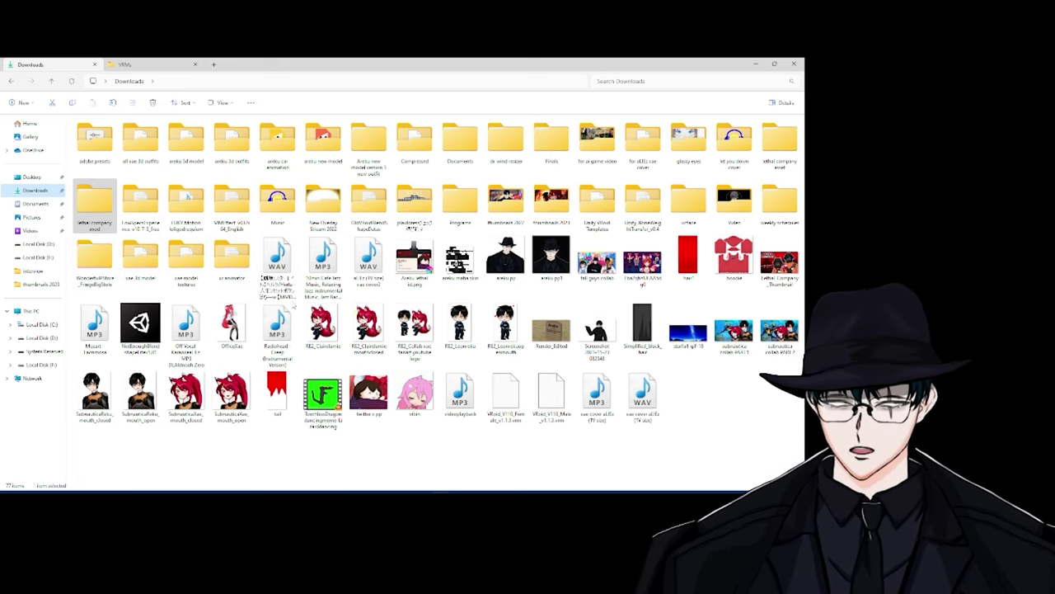
pyautogui.click(136, 262)
pyautogui.doubleClick(137, 262)
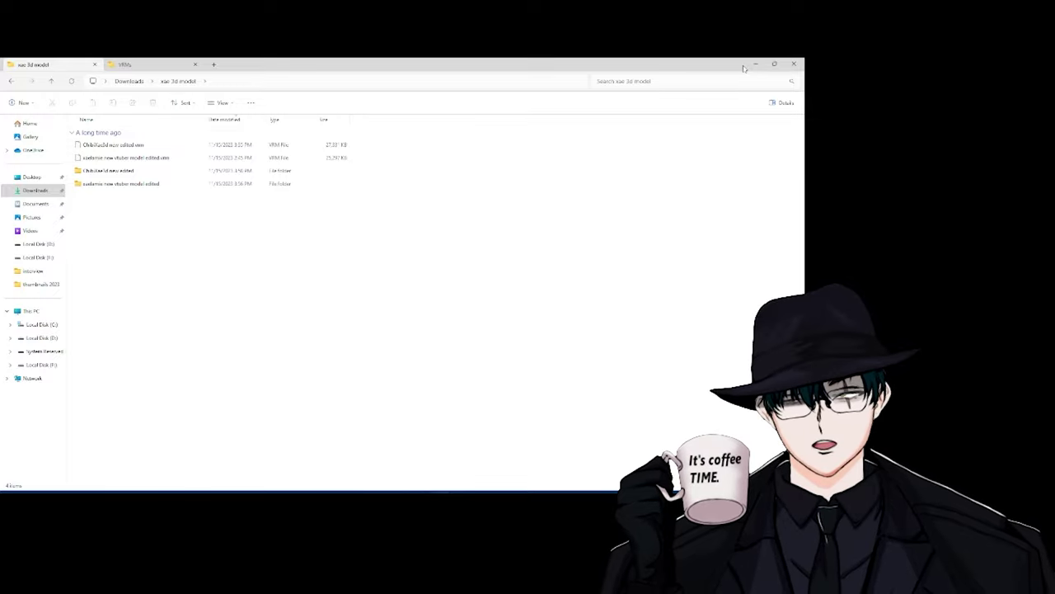
pyautogui.click(181, 169)
pyautogui.press('Up')
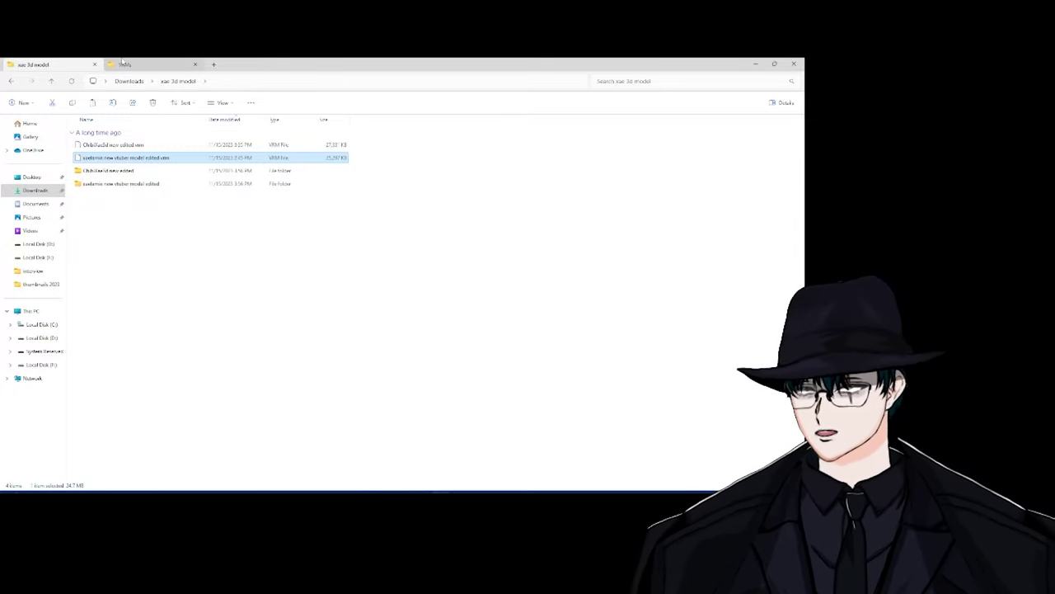
# - Paste the .vrm into the Lethal Company VRMs folder, then go up to the game folder
pyautogui.hotkey('ctrl', 'Tab')
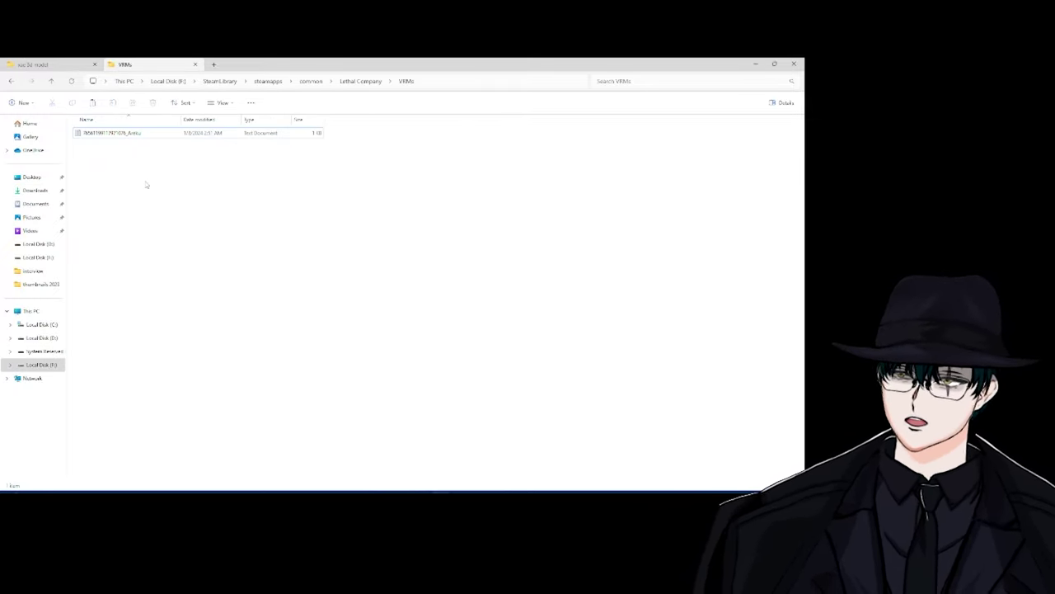
pyautogui.hotkey('ctrl', 'v')
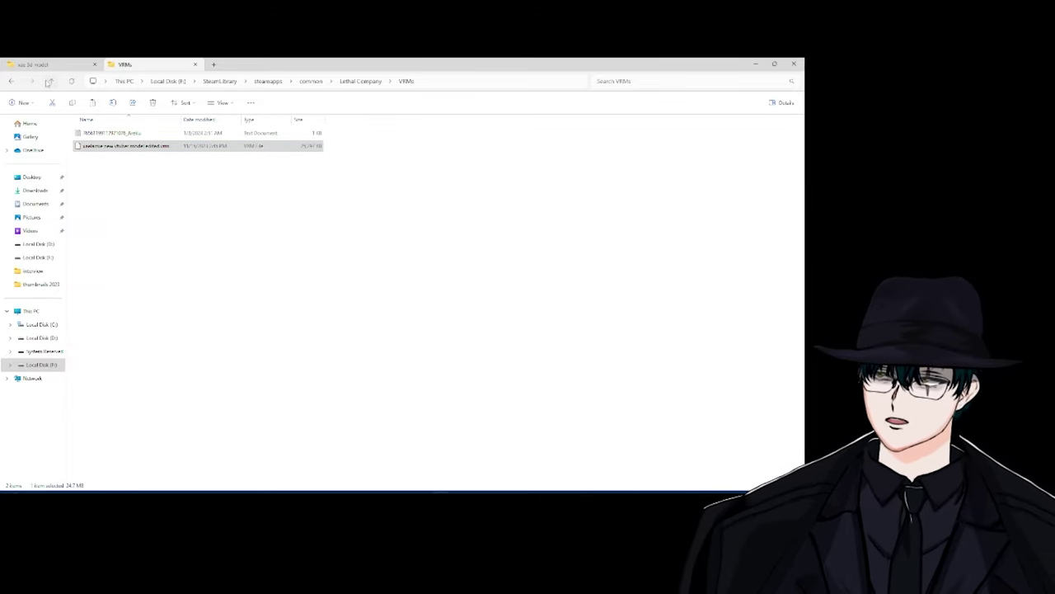
pyautogui.click(48, 81)
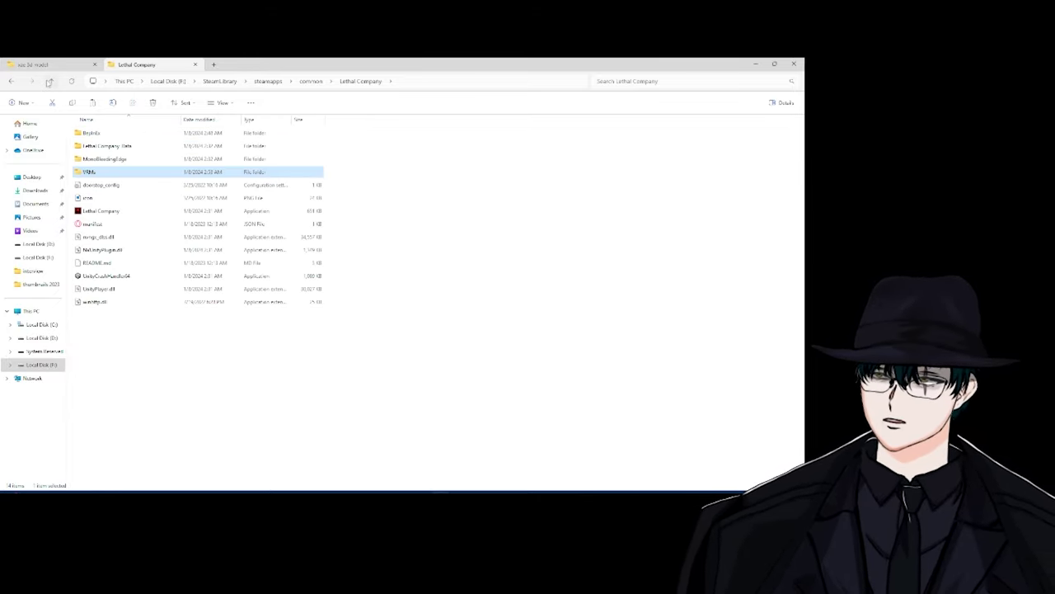
# - Reopen VRMs and copy the Steam ID from the text document's name via Rename
pyautogui.doubleClick(97, 173)
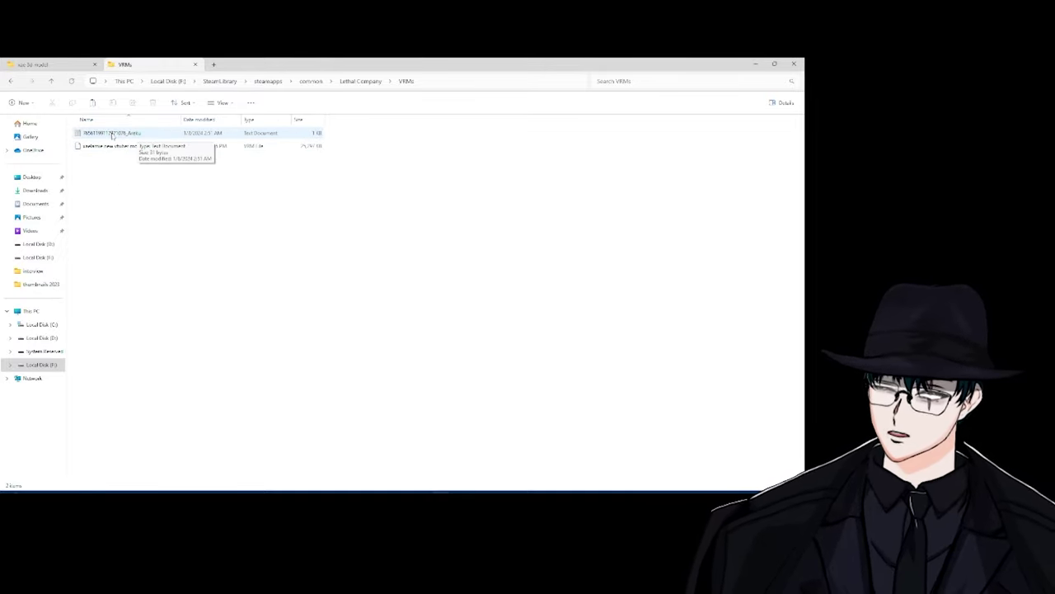
pyautogui.rightClick(107, 136)
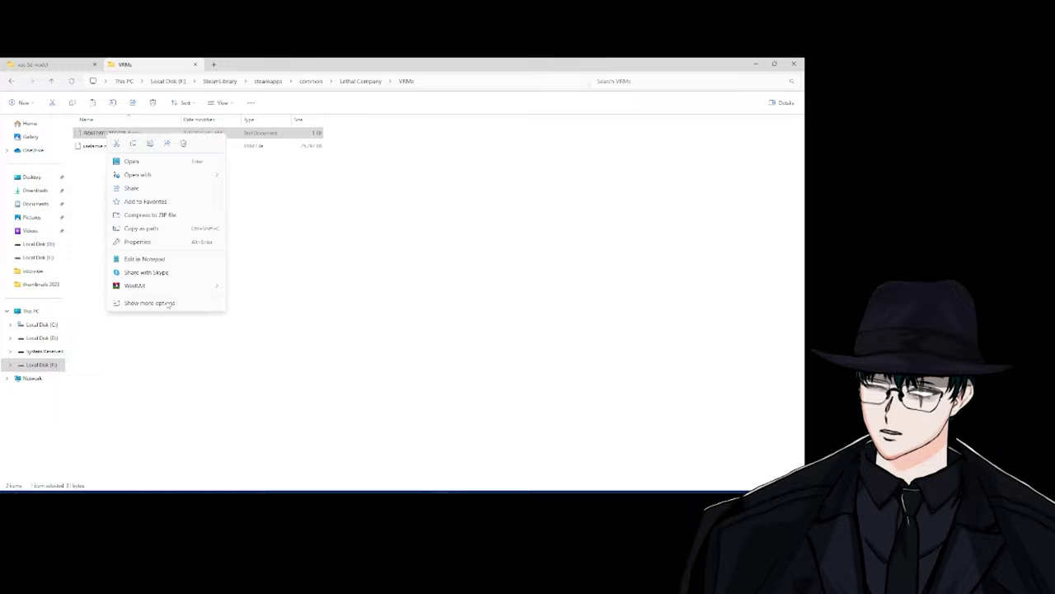
pyautogui.click(143, 303)
pyautogui.click(140, 327)
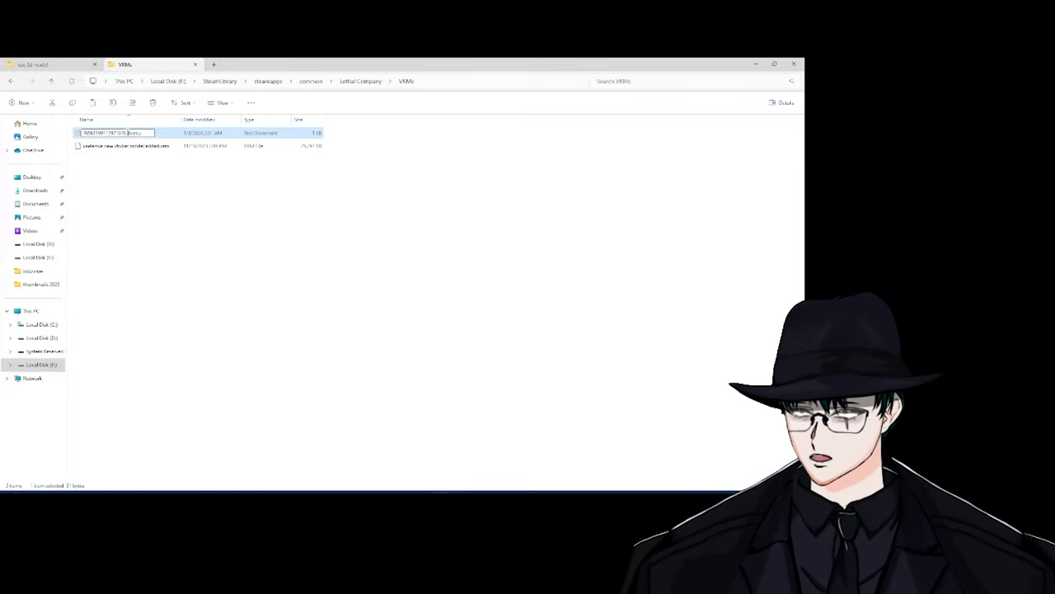
# - Rename the .vrm model to the pasted Steam ID, keeping the .vrm extension
pyautogui.rightClick(136, 148)
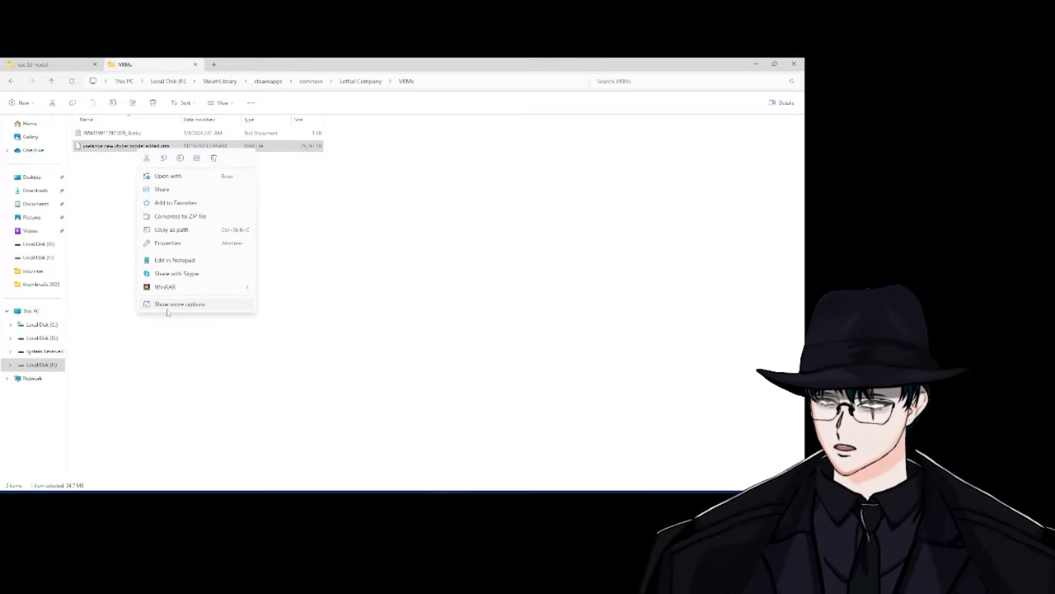
pyautogui.click(167, 307)
pyautogui.click(162, 311)
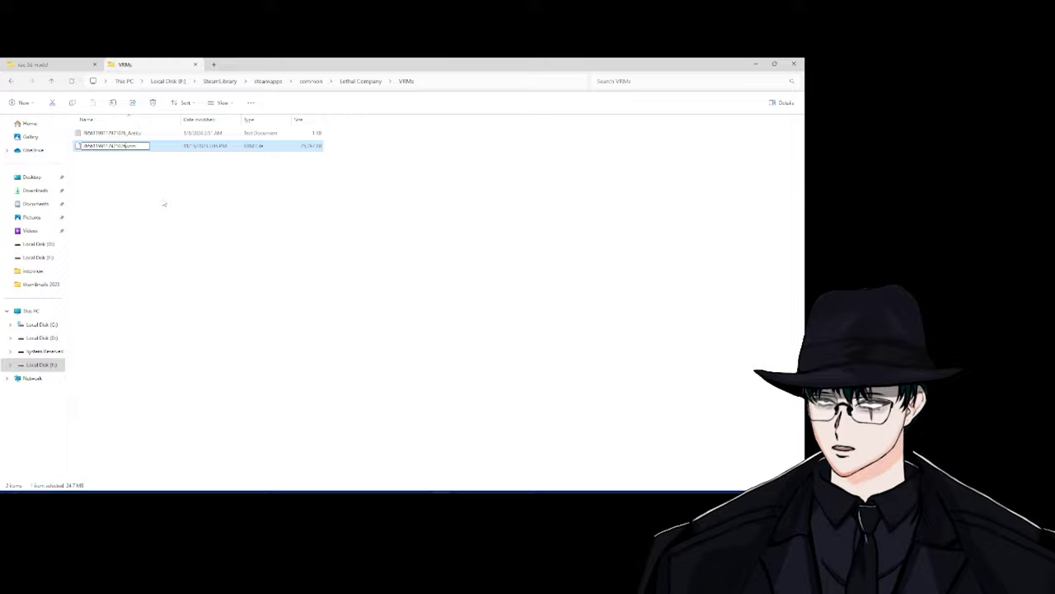
pyautogui.click(164, 203)
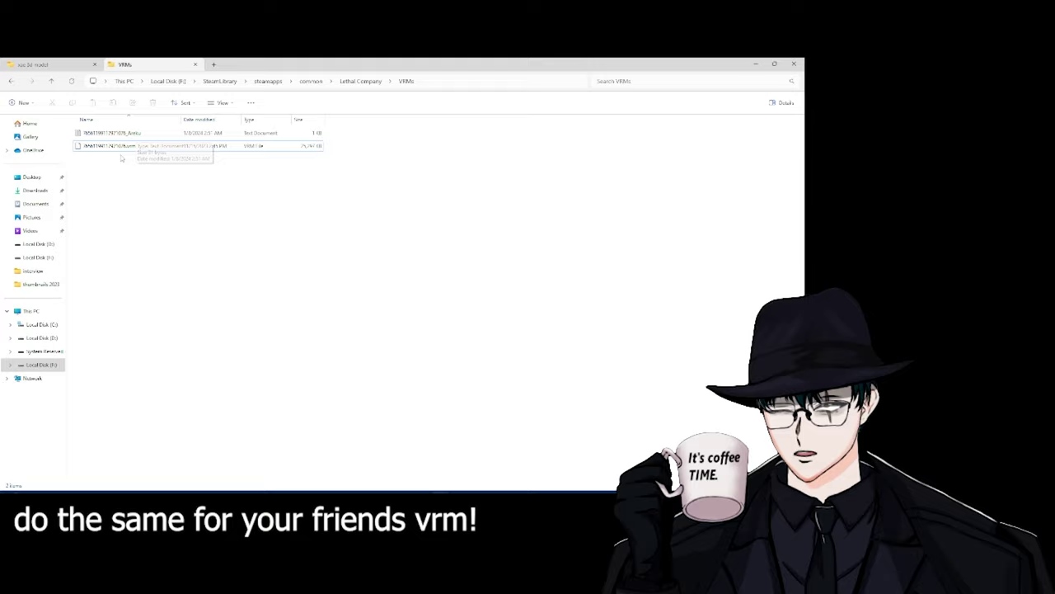
# - Check the renamed ID-named .vrm file in VRMs, then switch to Steam
pyautogui.click(125, 147)
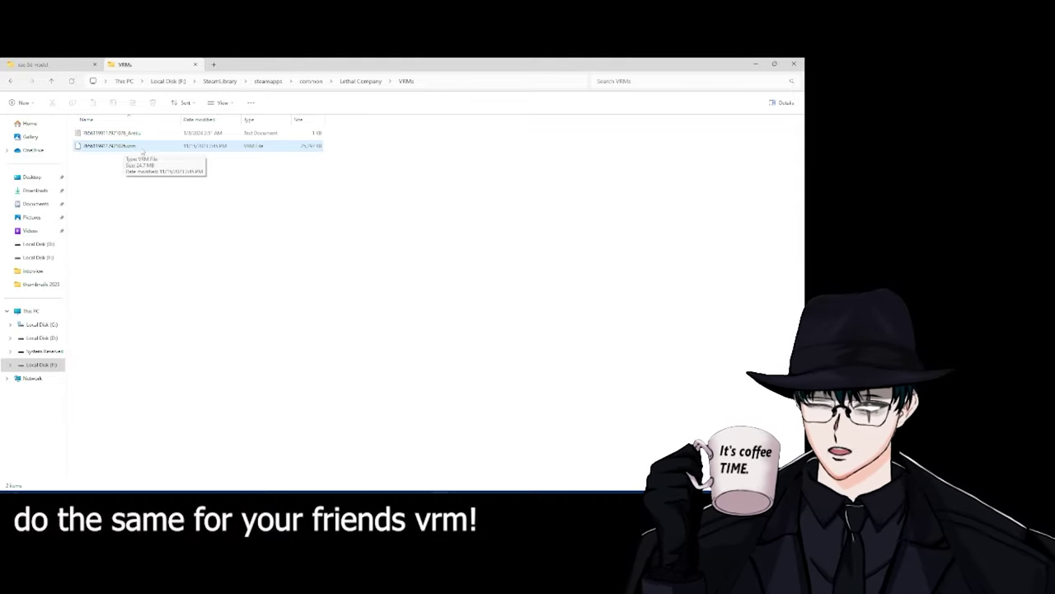
pyautogui.click(213, 215)
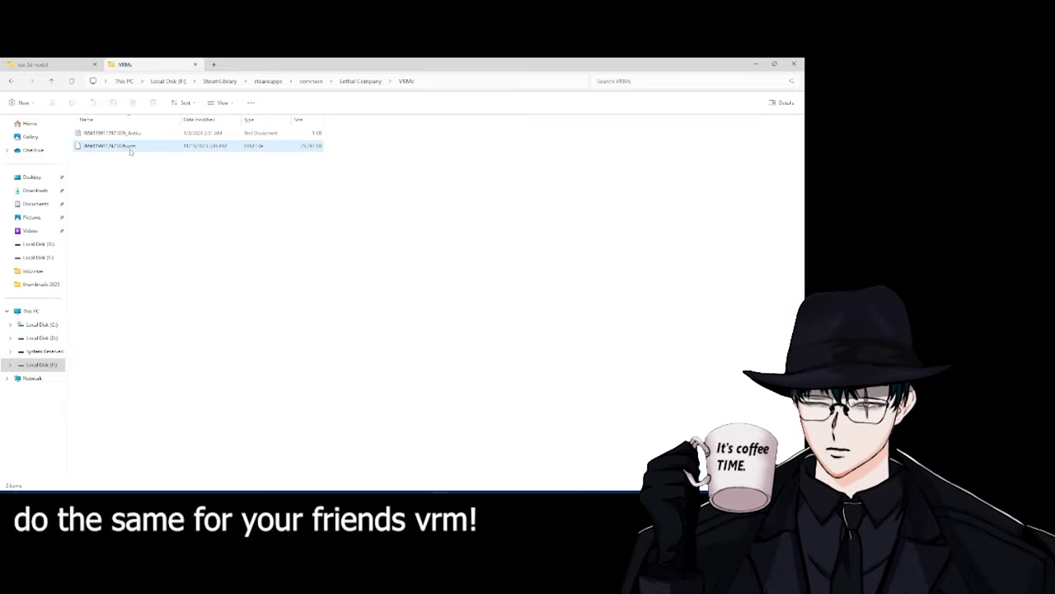
pyautogui.click(168, 184)
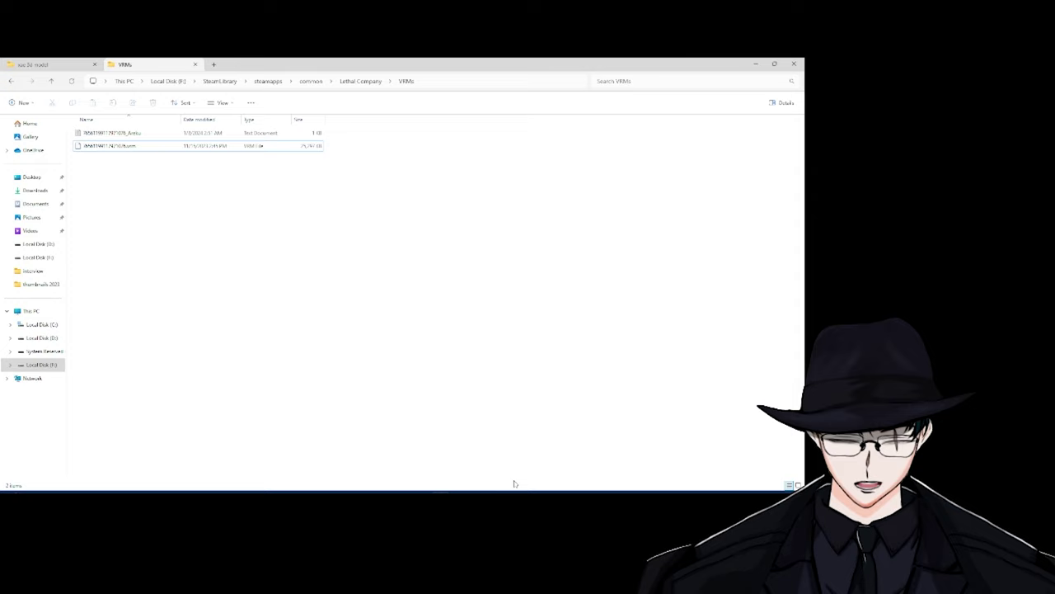
pyautogui.click(502, 464)
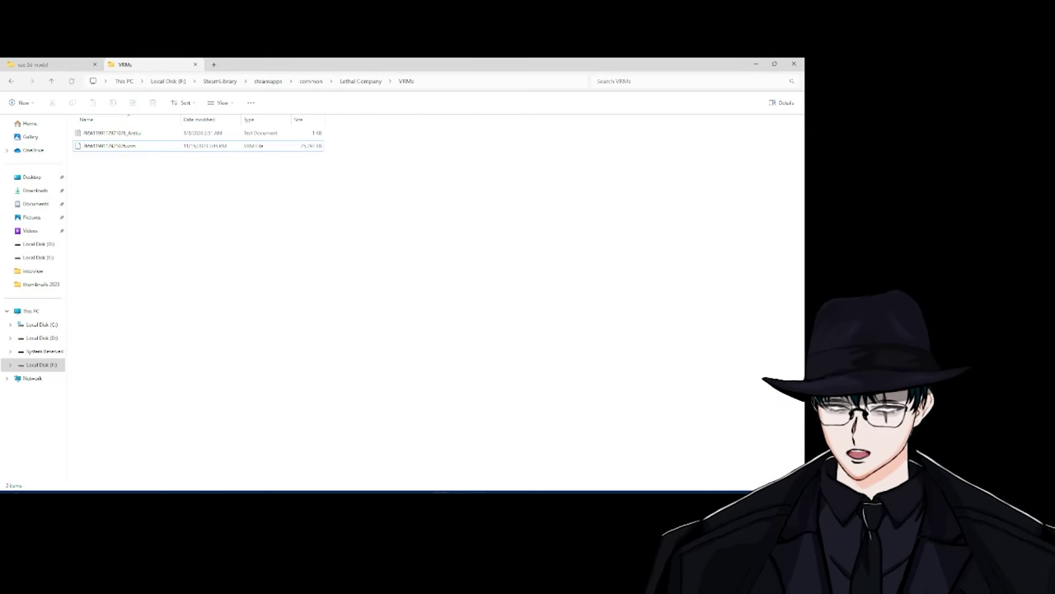
# - Launch Lethal Company from the Steam Library, move the BepInEx console aside, and start online mode
pyautogui.click(491, 457)
pyautogui.moveTo(127, 77)
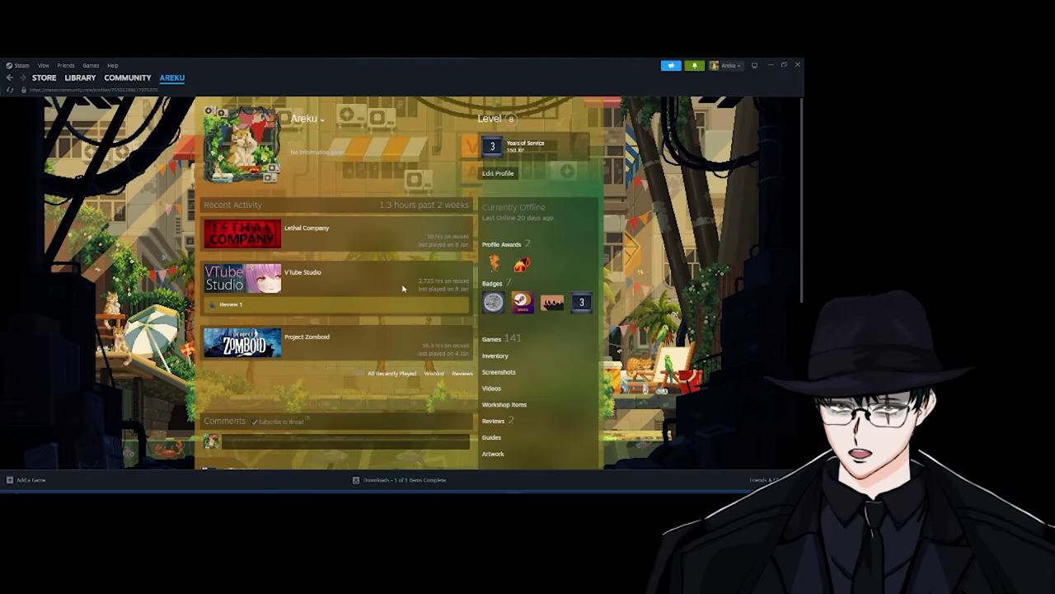
pyautogui.click(90, 78)
pyautogui.click(169, 239)
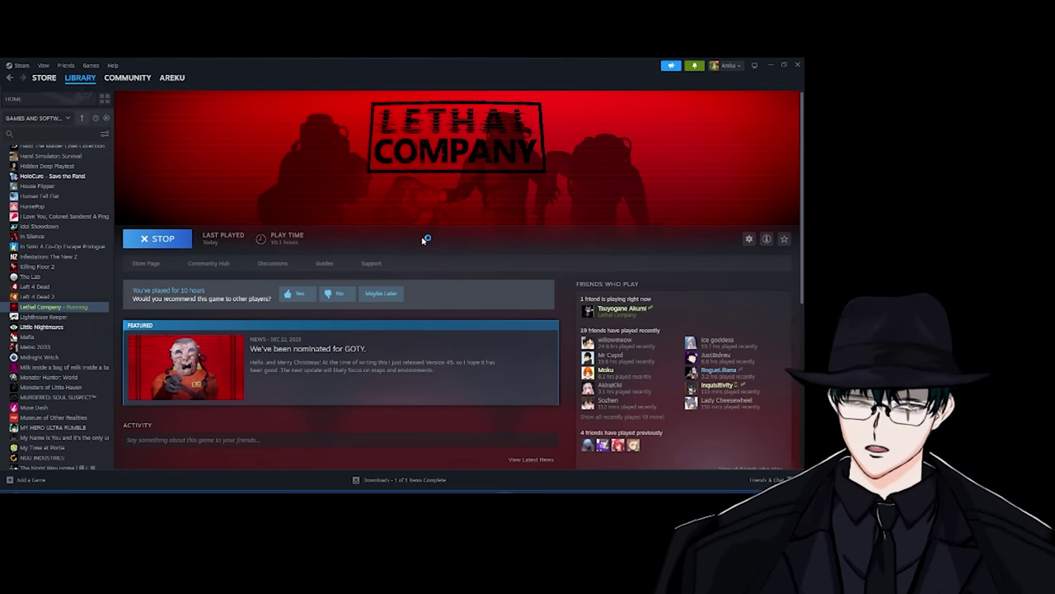
pyautogui.moveTo(522, 487)
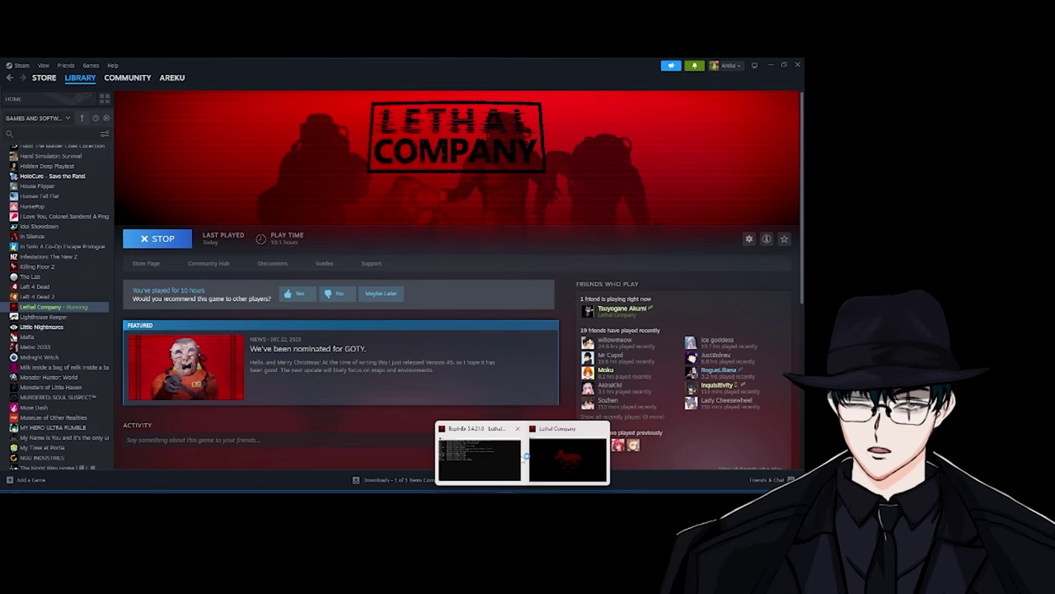
pyautogui.click(484, 463)
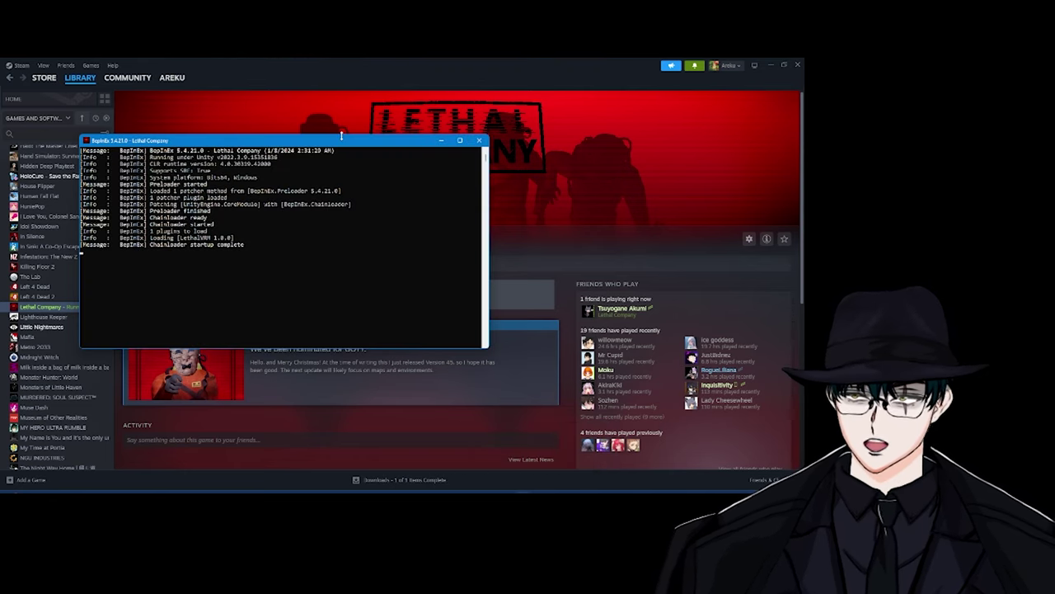
pyautogui.moveTo(341, 137); pyautogui.dragTo(265, 118)
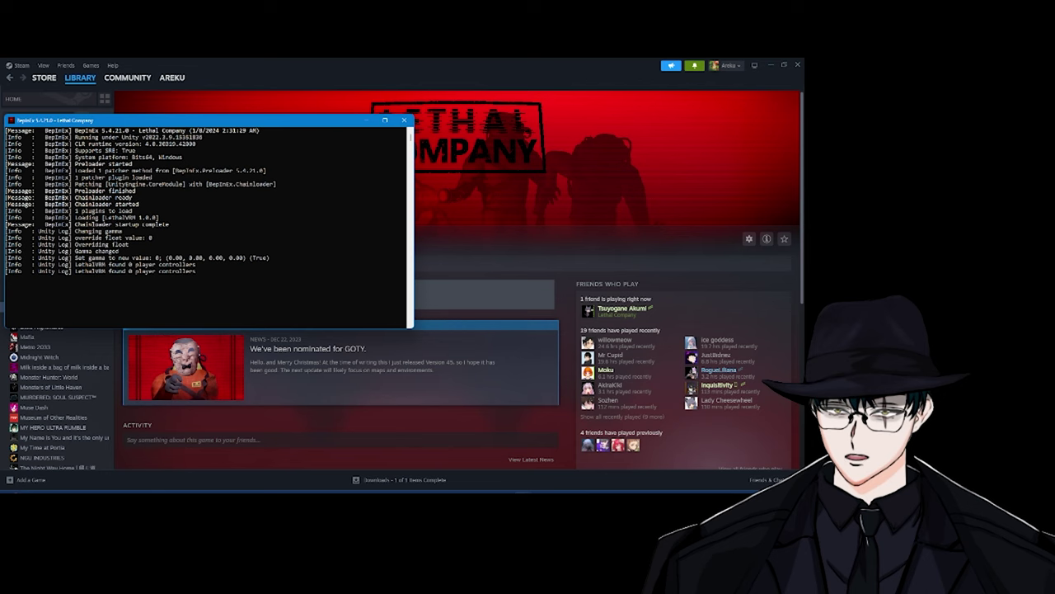
pyautogui.click(569, 458)
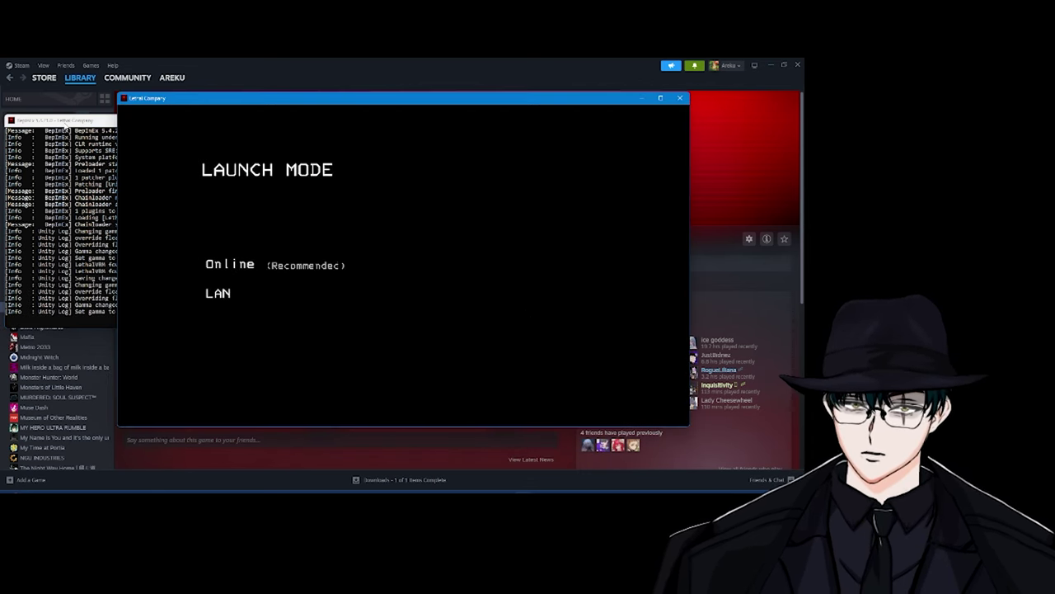
pyautogui.click(76, 122)
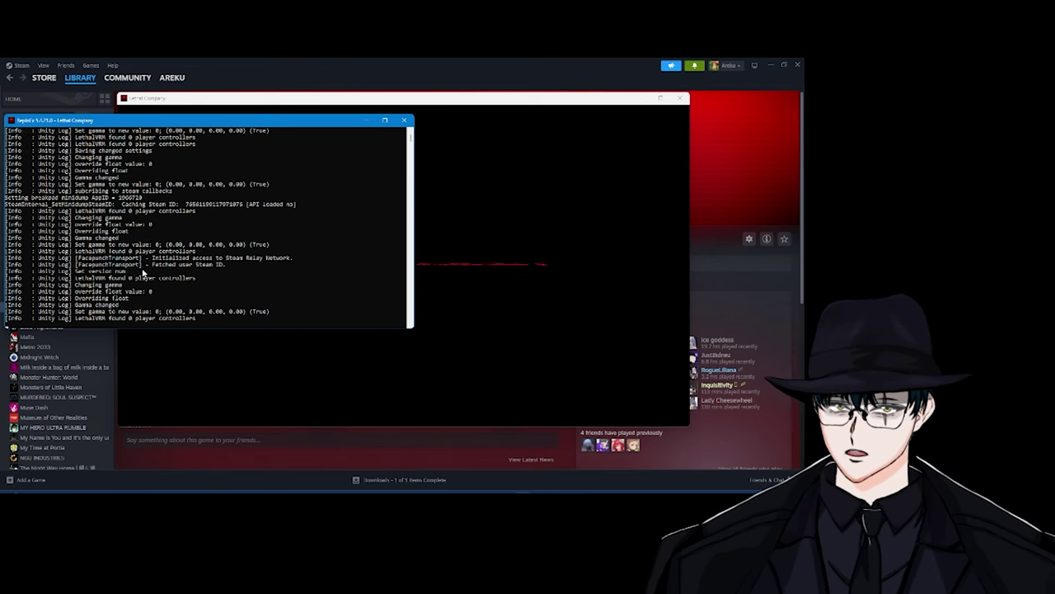
# - Host and confirm a new lobby, checking the console for LethalVRM loading the ID-named model
pyautogui.click(532, 179)
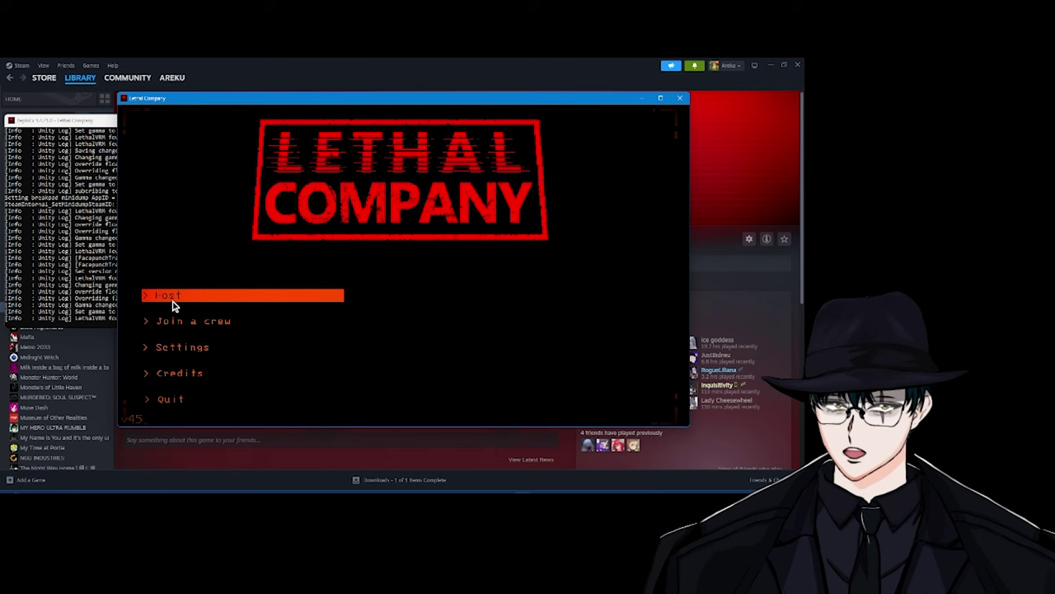
pyautogui.click(172, 302)
pyautogui.click(412, 300)
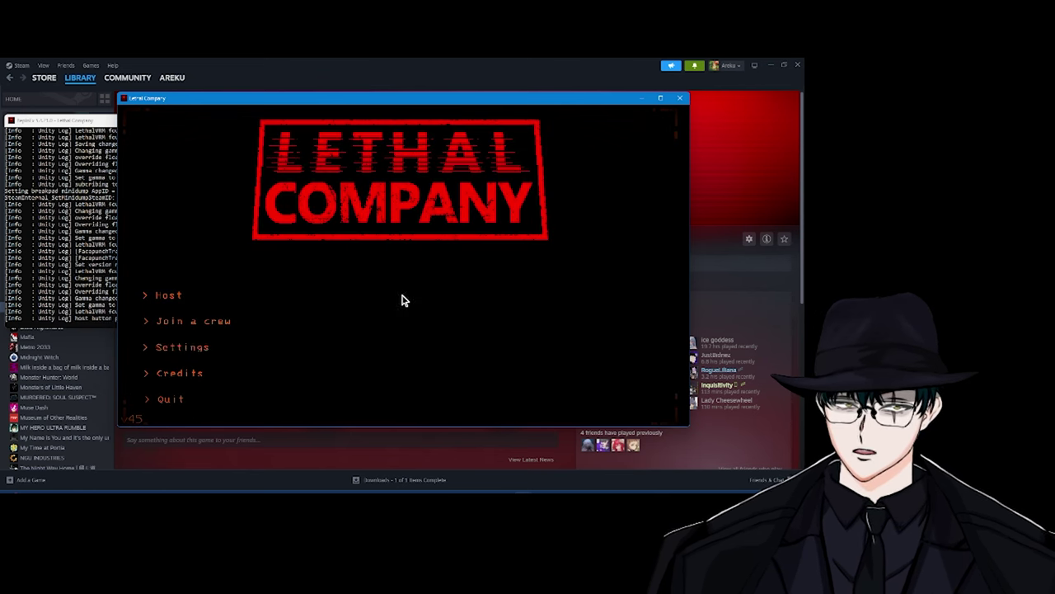
pyautogui.click(99, 128)
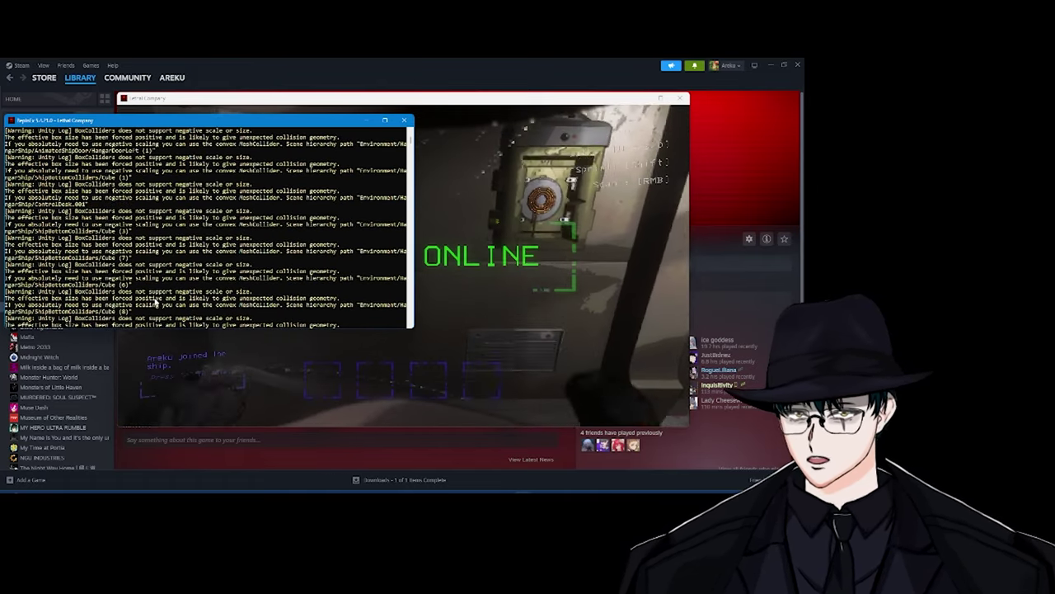
pyautogui.scroll(2, 100, 268)
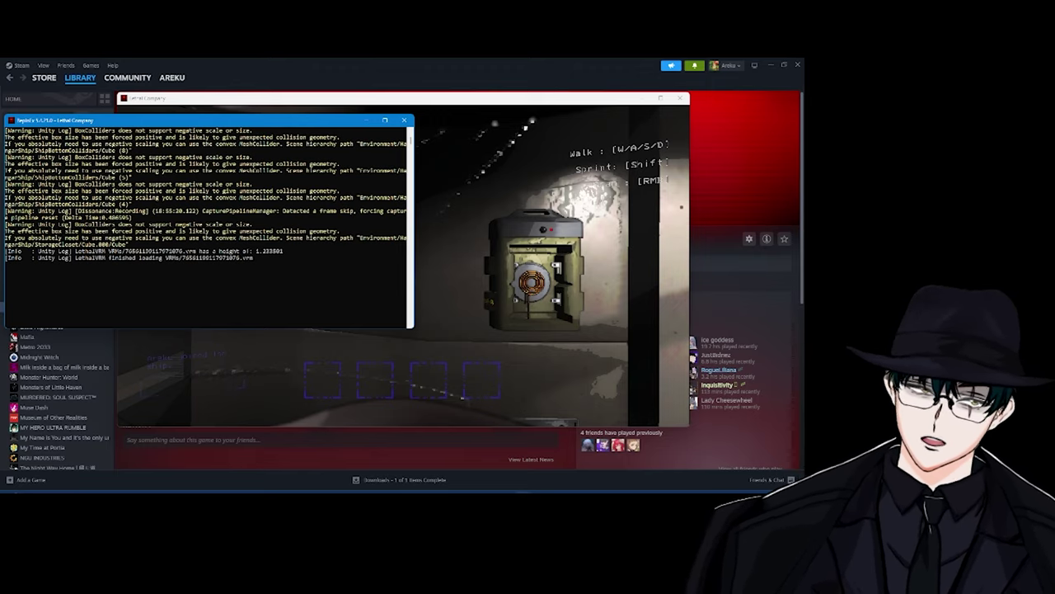
pyautogui.hotkey('alt', 'Tab')
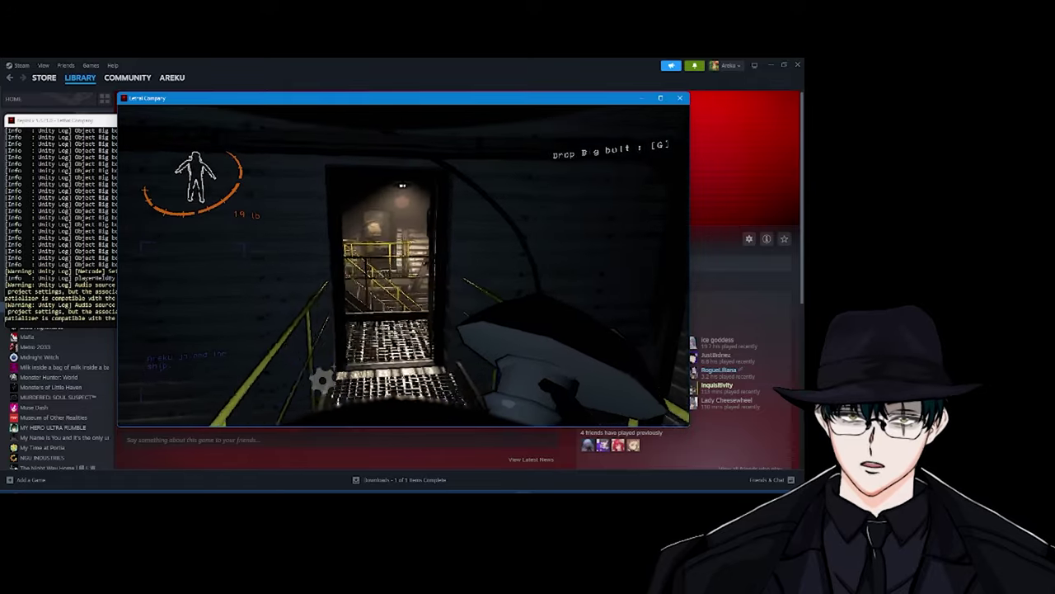
# - Drop the carried big bolt onto the stair landing's metal grating
pyautogui.press('g')
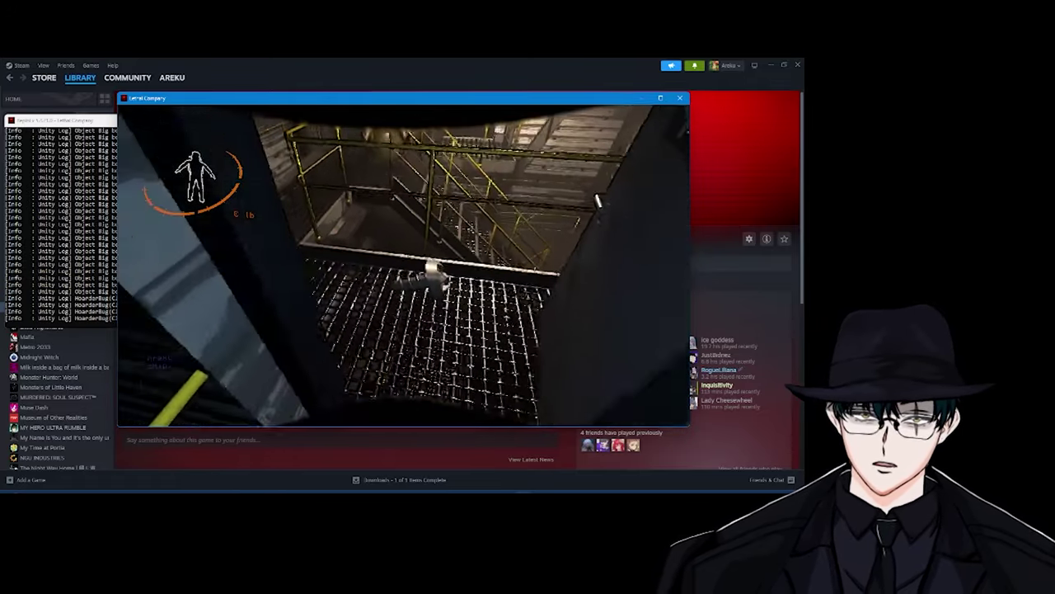